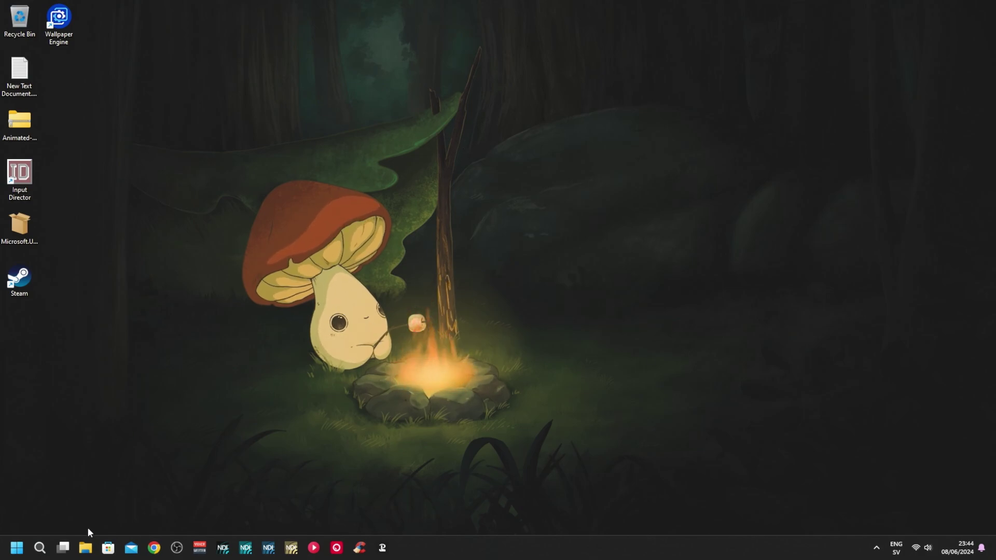
# Visit the VB-Audio Virtual Cable and Voicemeeter Banana download pages in the browser, then close it
pyautogui.click(85, 547)
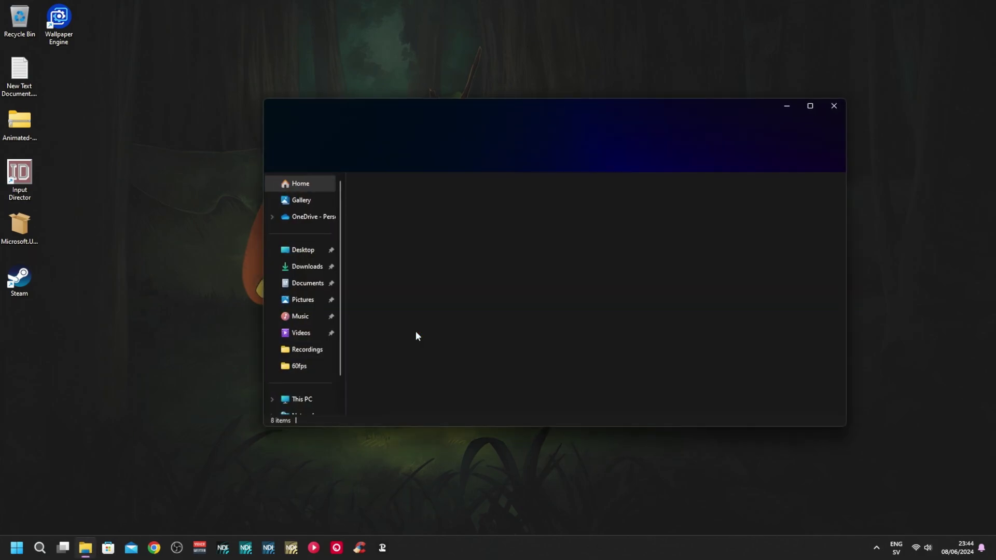
pyautogui.click(786, 106)
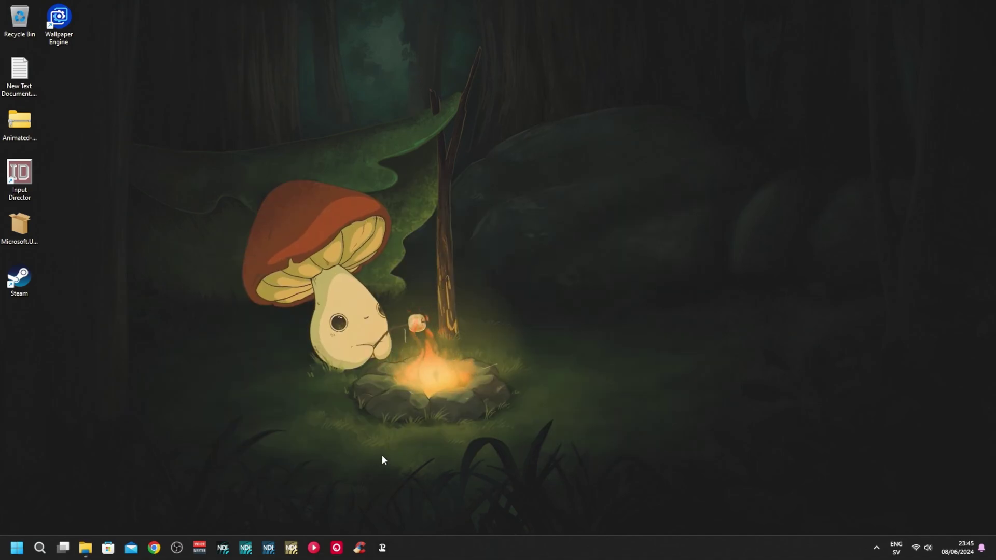
pyautogui.click(152, 552)
pyautogui.click(105, 55)
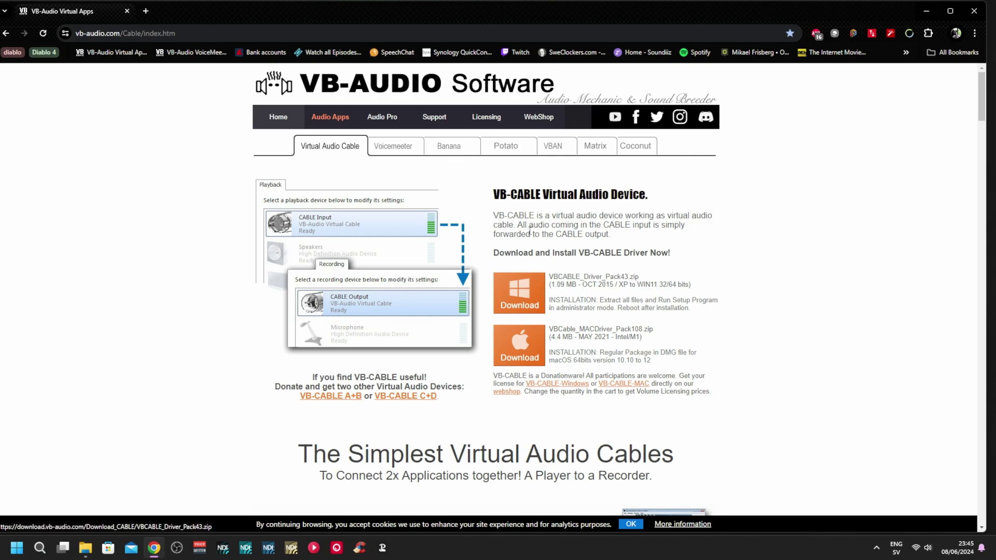
pyautogui.click(199, 52)
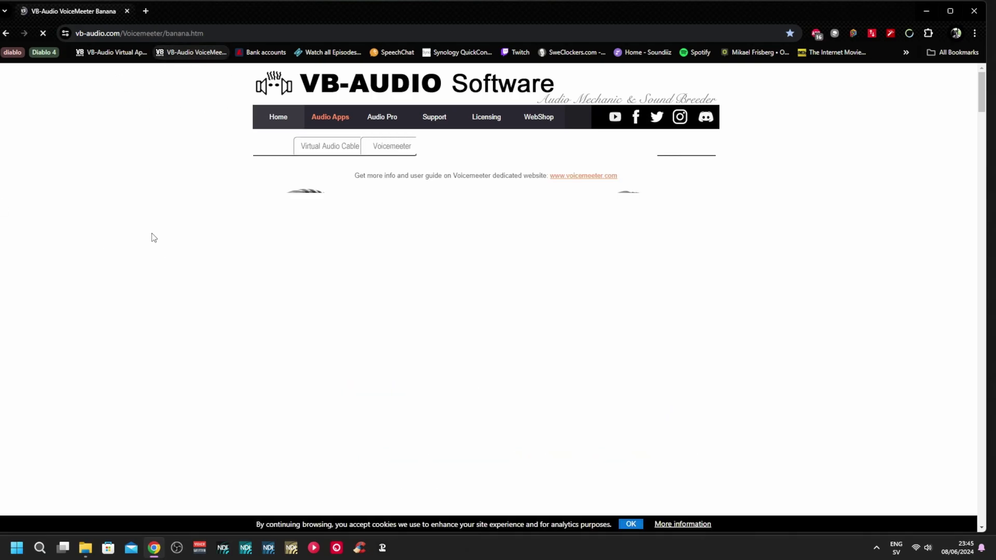
pyautogui.scroll(-5, 529, 283)
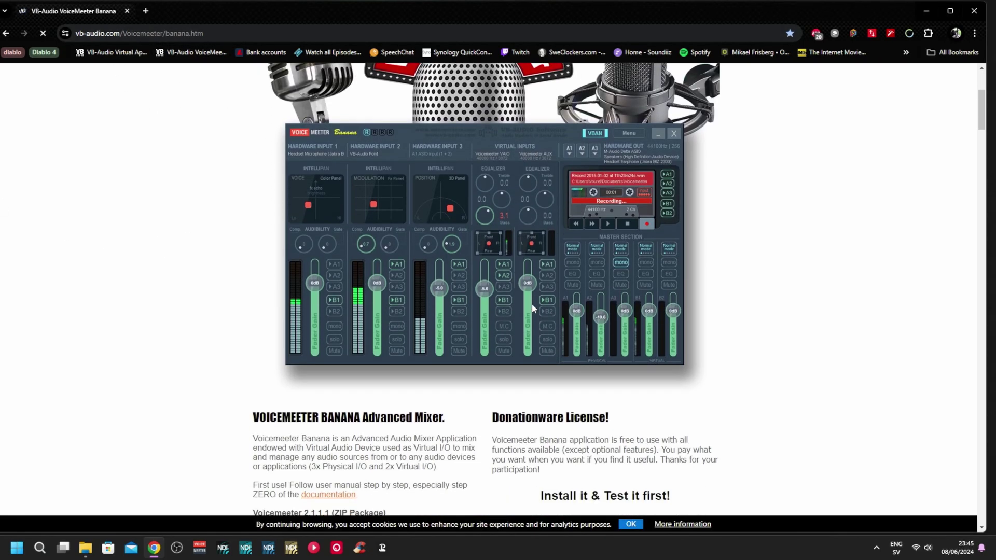
pyautogui.scroll(-5, 531, 303)
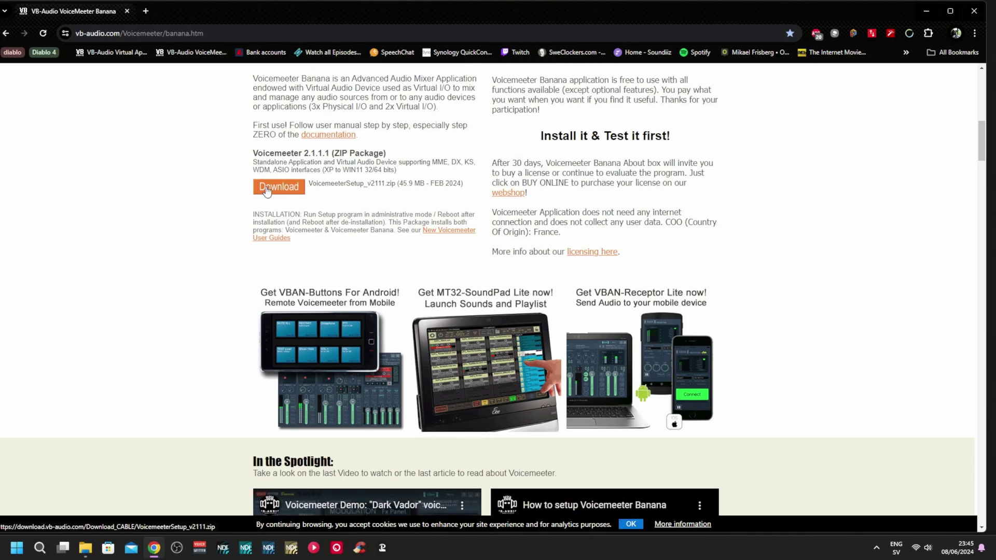
pyautogui.click(973, 11)
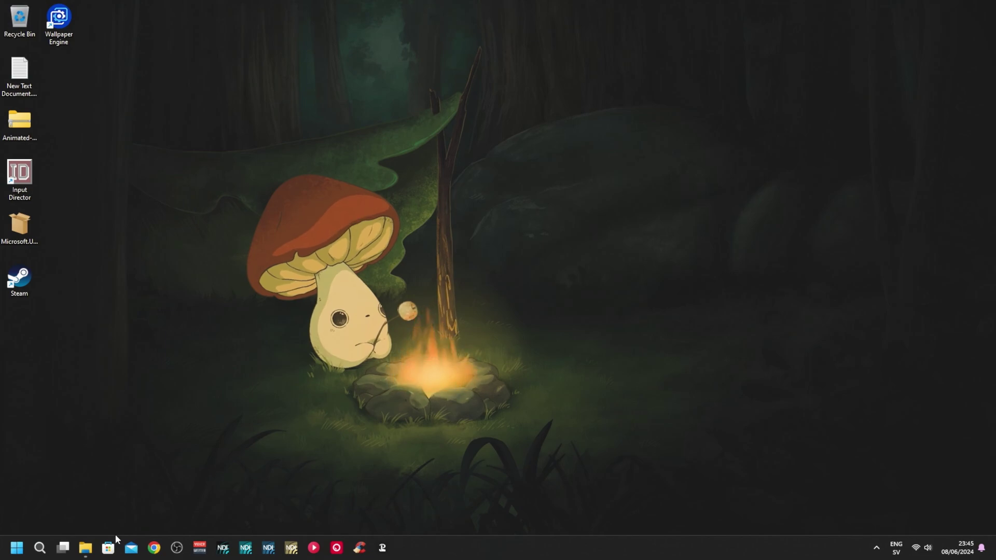
# Open the Downloads folder in a maximized File Explorer window
pyautogui.click(85, 547)
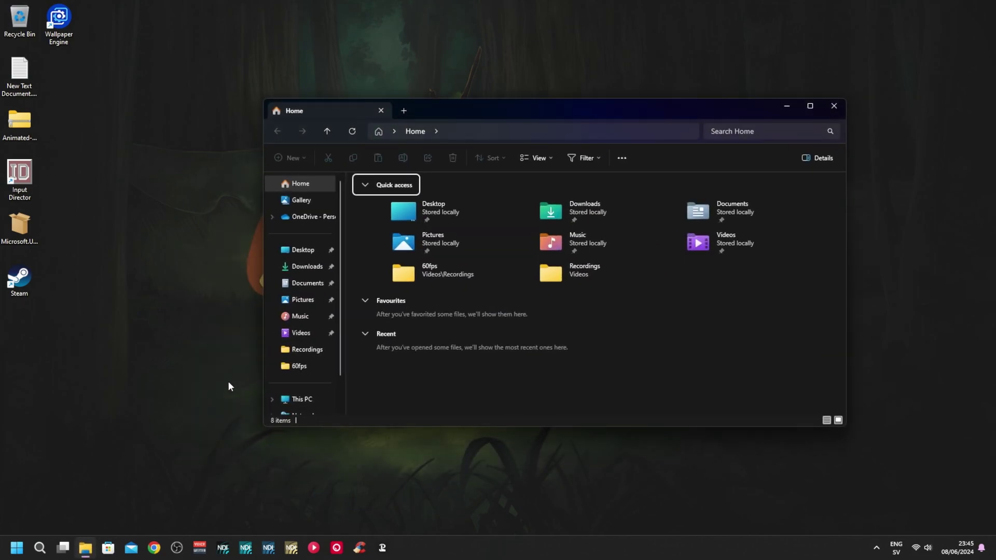
pyautogui.doubleClick(574, 209)
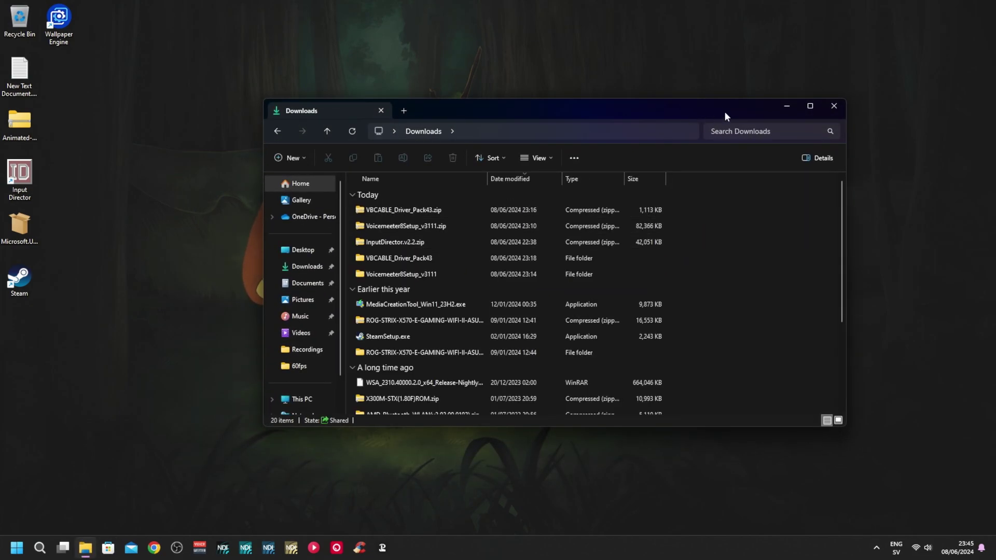
pyautogui.click(807, 108)
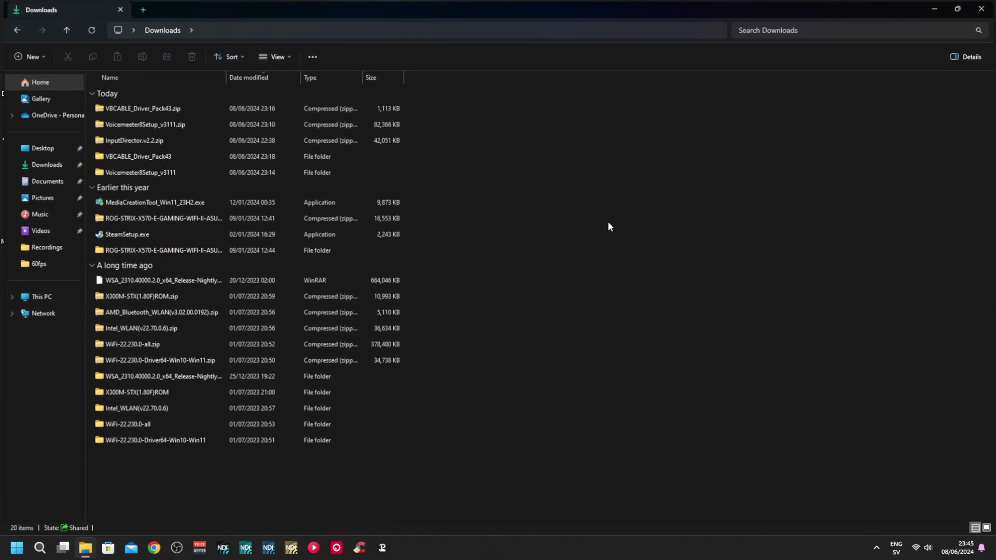
# Start and cancel Extract All for the Voicemeeter and VBCABLE_Driver_Pack43 zip archives
pyautogui.click(115, 126)
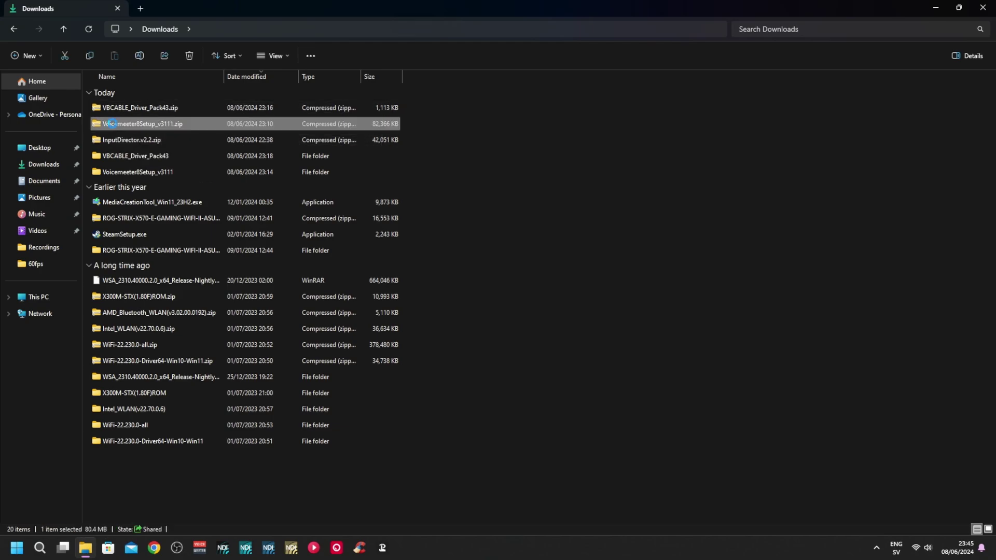
pyautogui.rightClick(112, 124)
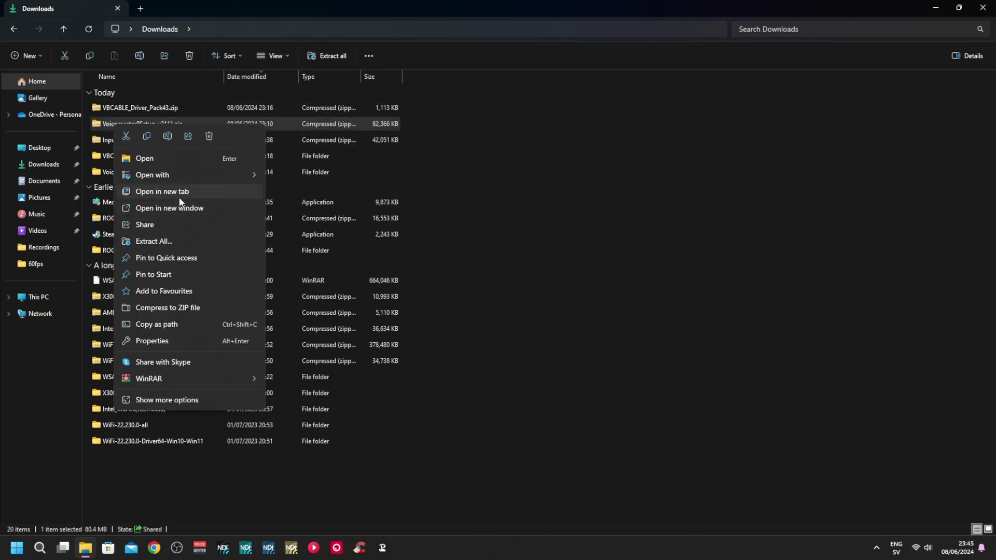
pyautogui.click(170, 239)
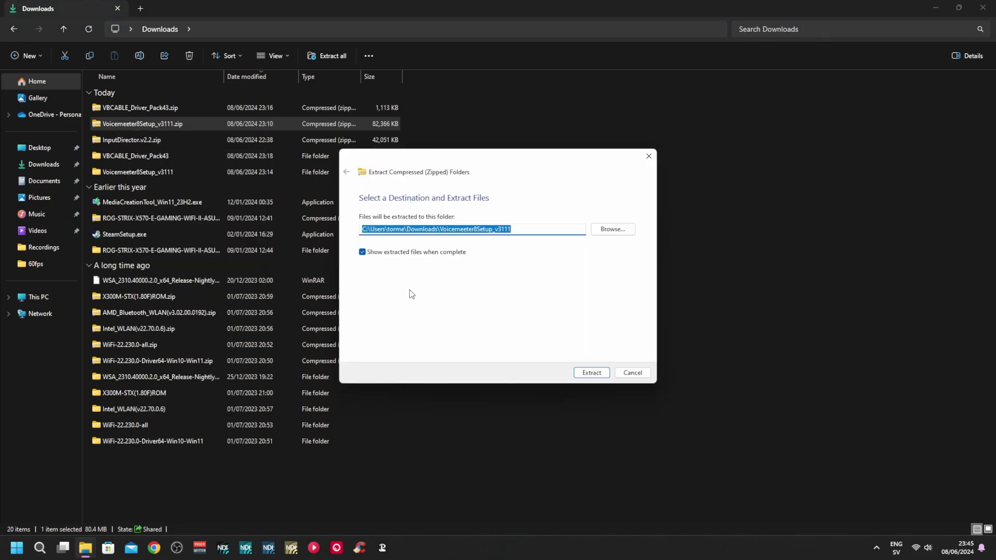
pyautogui.click(632, 372)
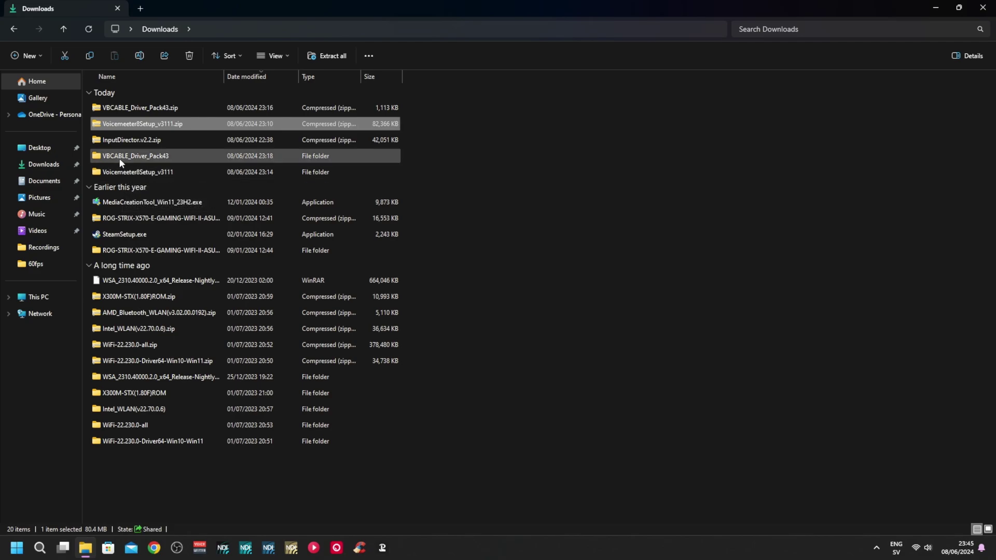
pyautogui.rightClick(133, 109)
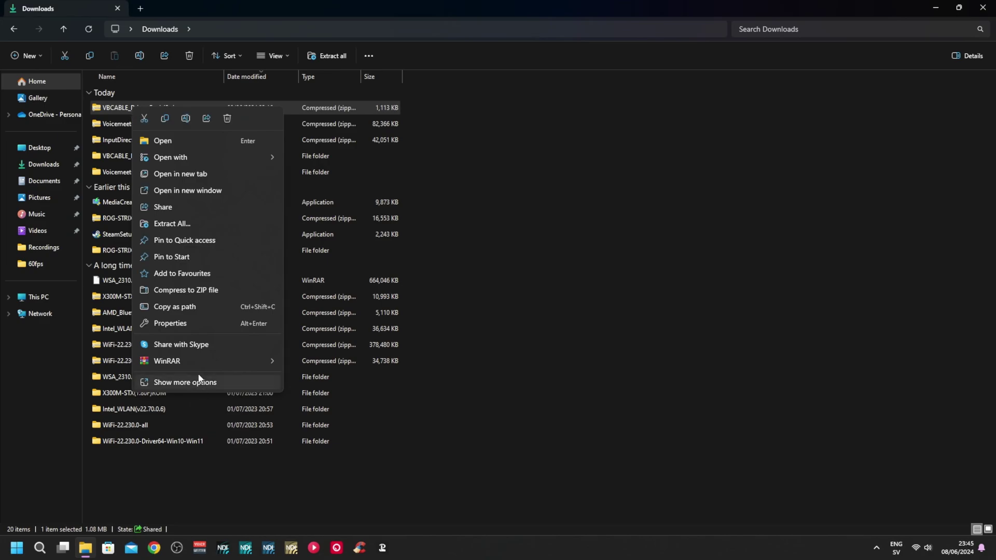
pyautogui.click(172, 224)
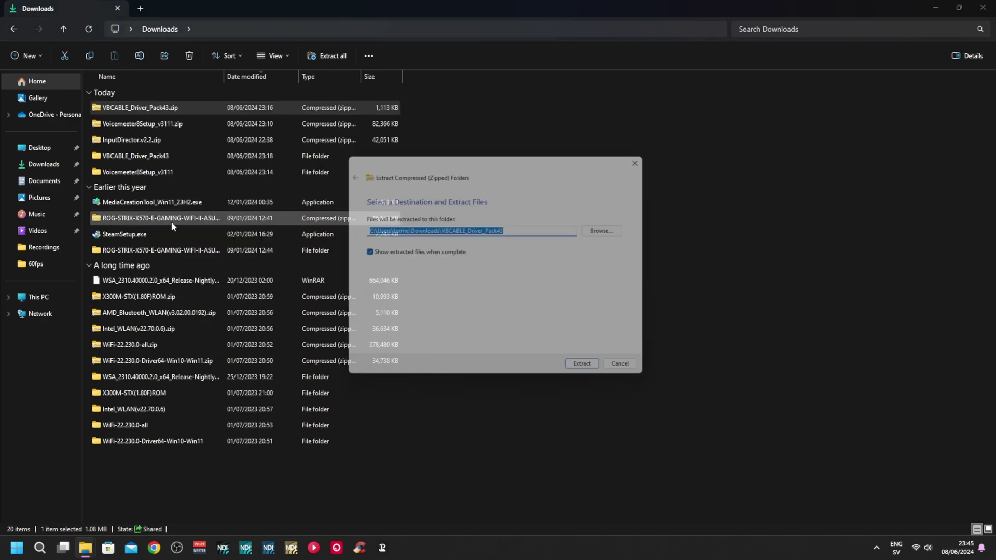
pyautogui.click(646, 373)
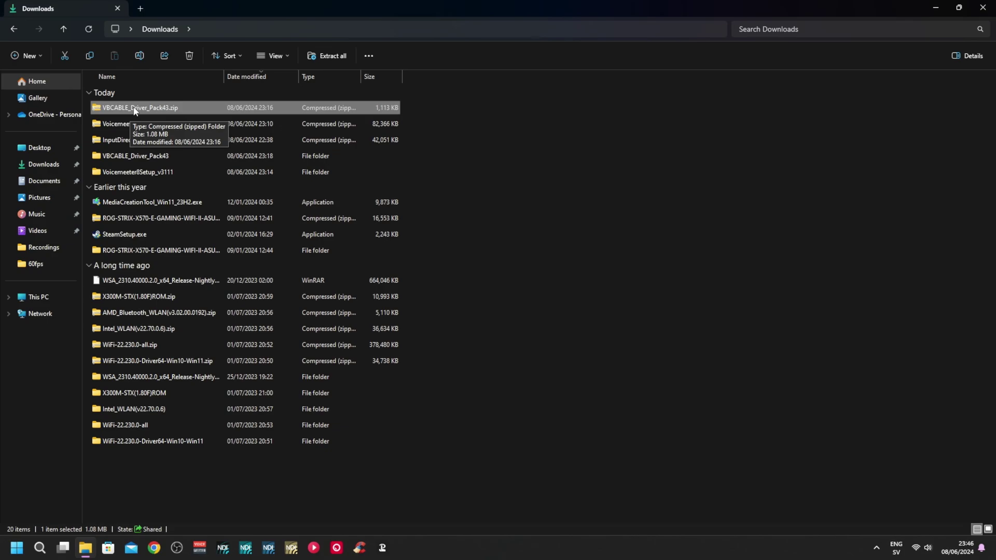
# Run VBCABLE_Setup_x64.exe as administrator from VBCABLE_Driver_Pack43 and install the driver
pyautogui.doubleClick(124, 157)
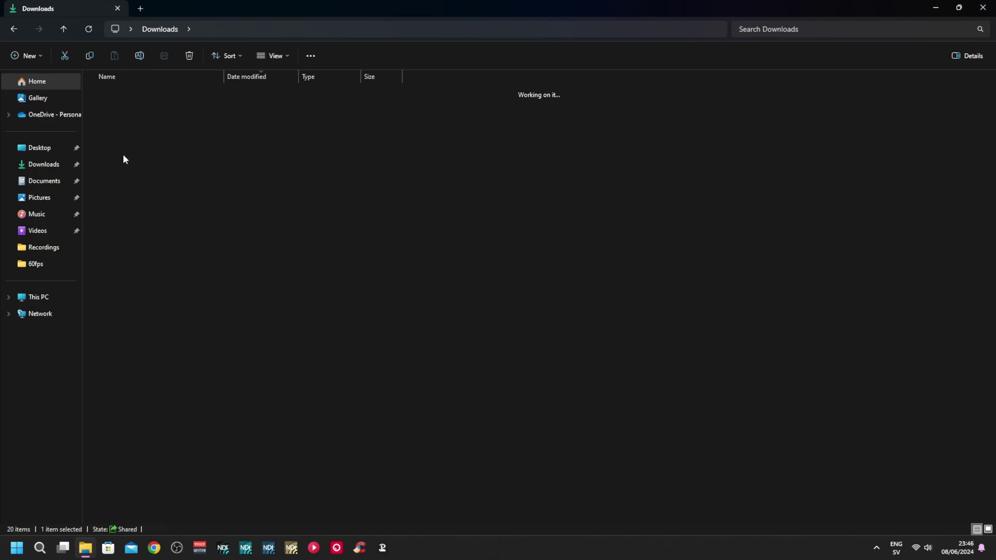
pyautogui.scroll(-1, 172, 227)
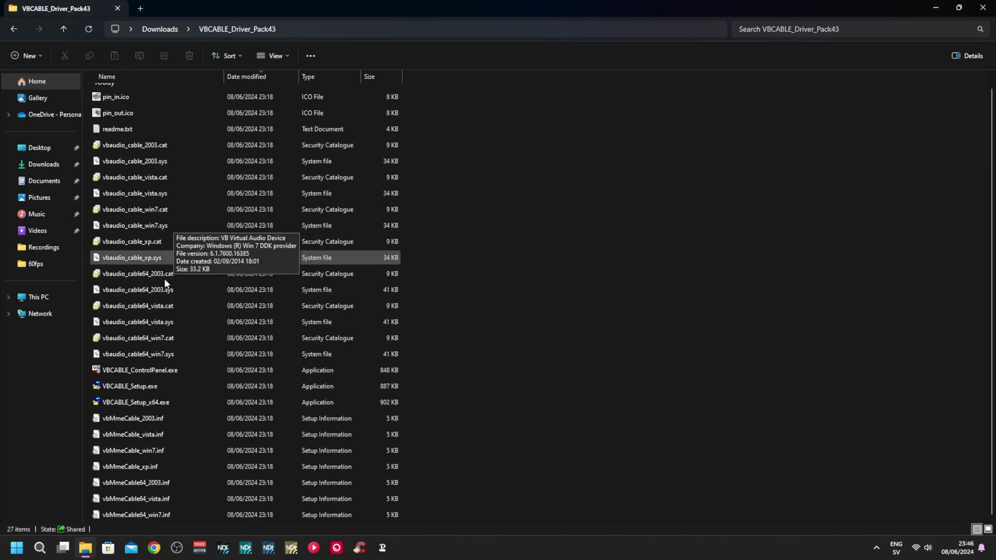
pyautogui.rightClick(125, 404)
pyautogui.click(171, 232)
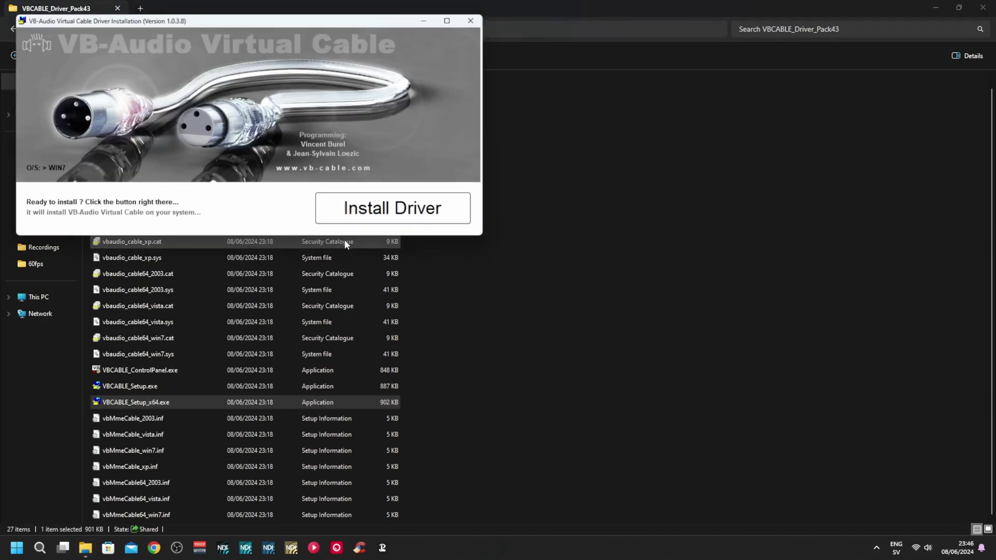
pyautogui.click(375, 209)
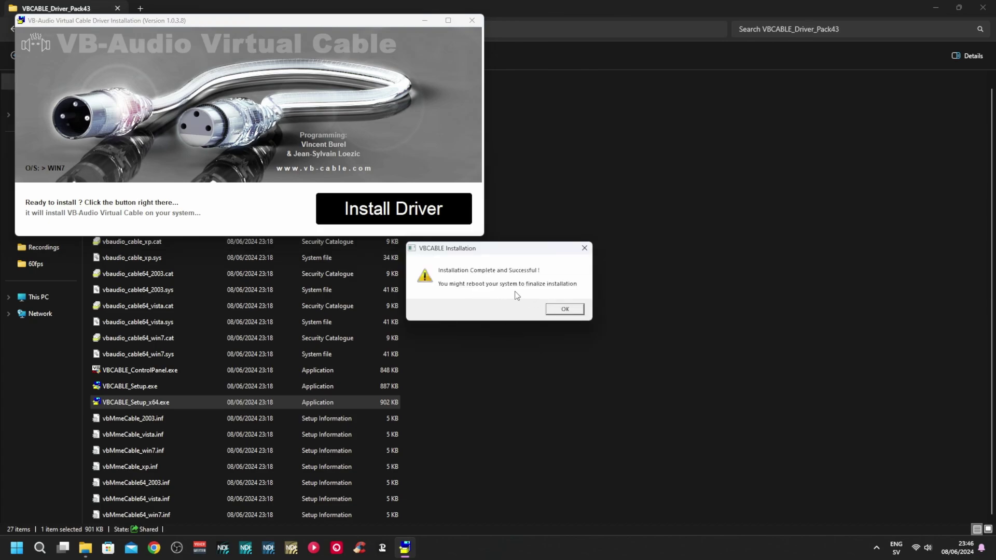
pyautogui.click(564, 310)
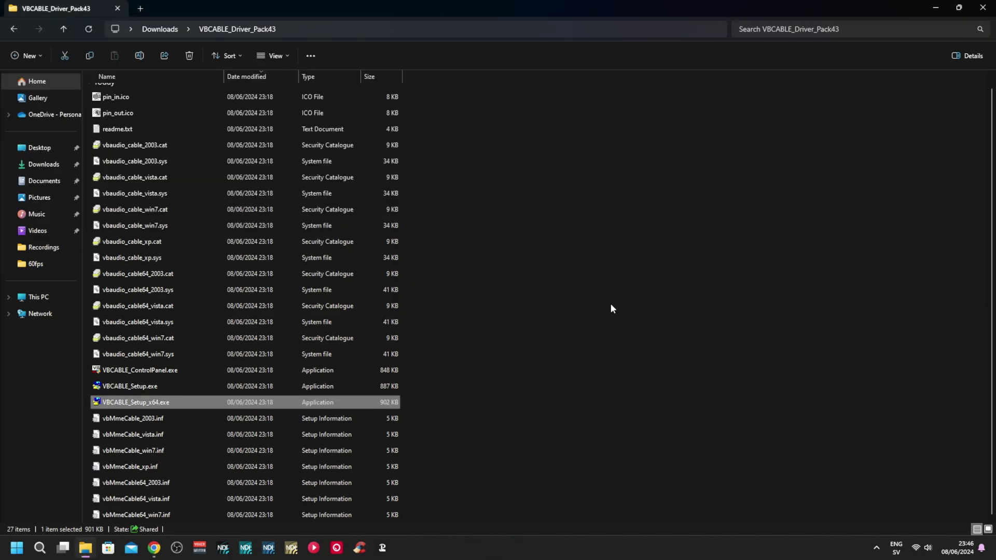
# Run Voicemeeter8Setup.exe from the Voicemeeter8Setup_v3111 folder as administrator and install it
pyautogui.click(17, 34)
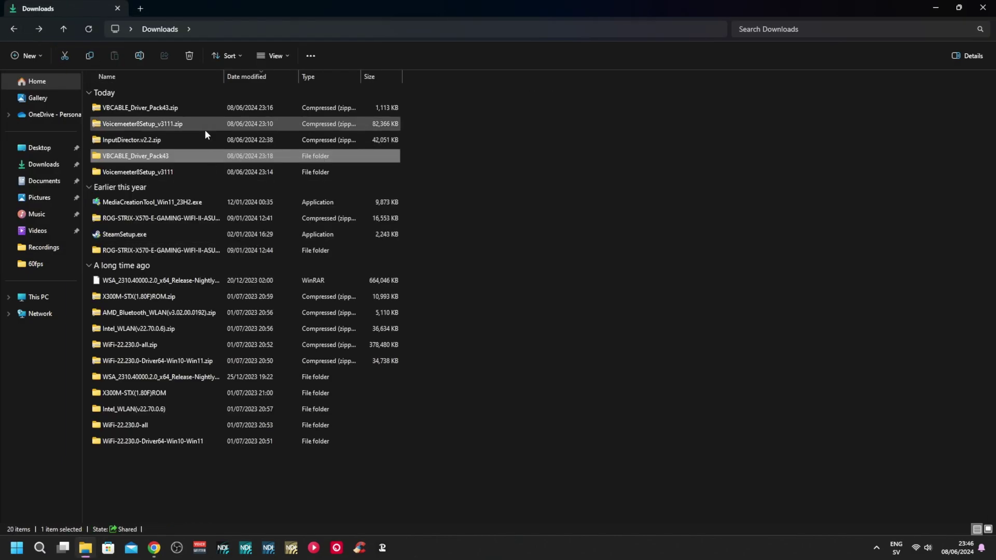
pyautogui.click(161, 175)
pyautogui.doubleClick(160, 174)
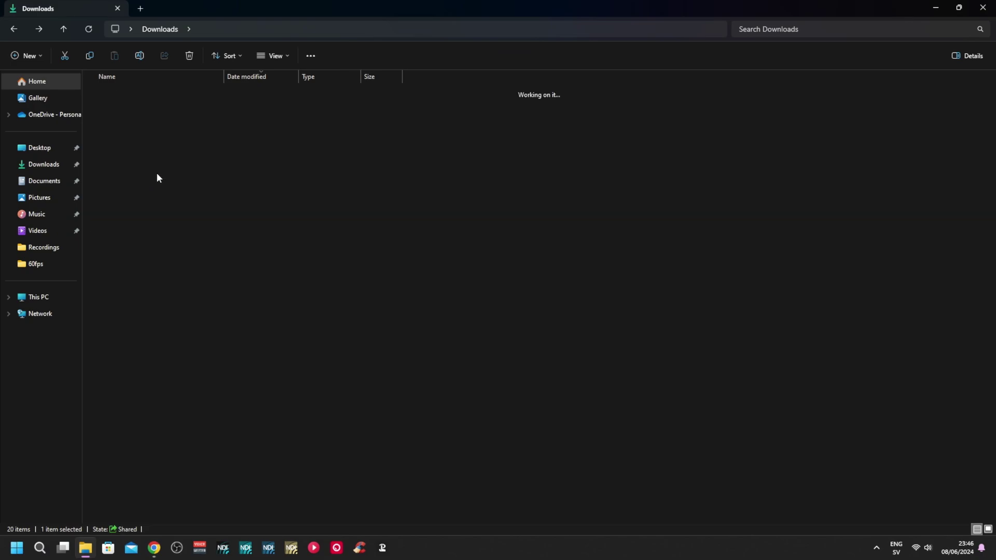
pyautogui.rightClick(126, 110)
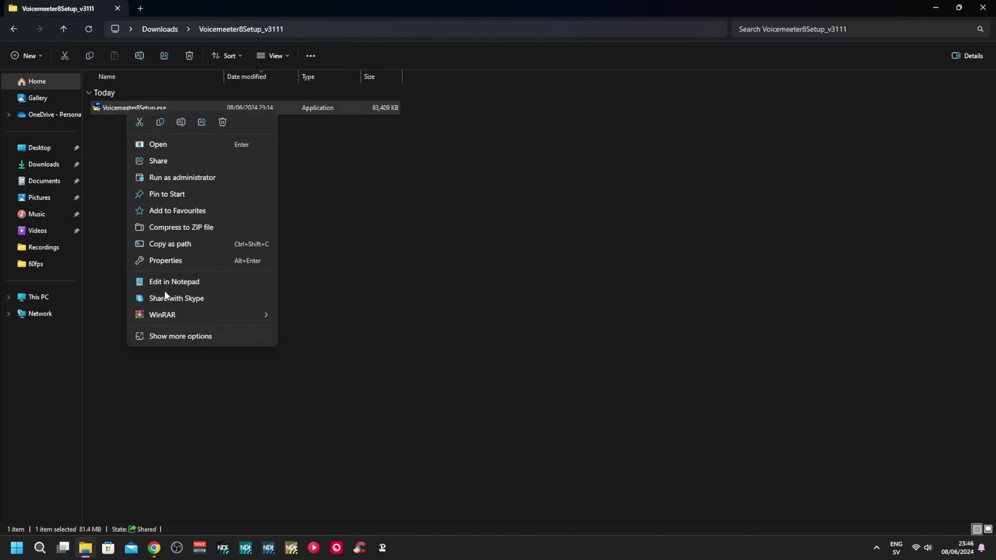
pyautogui.click(180, 176)
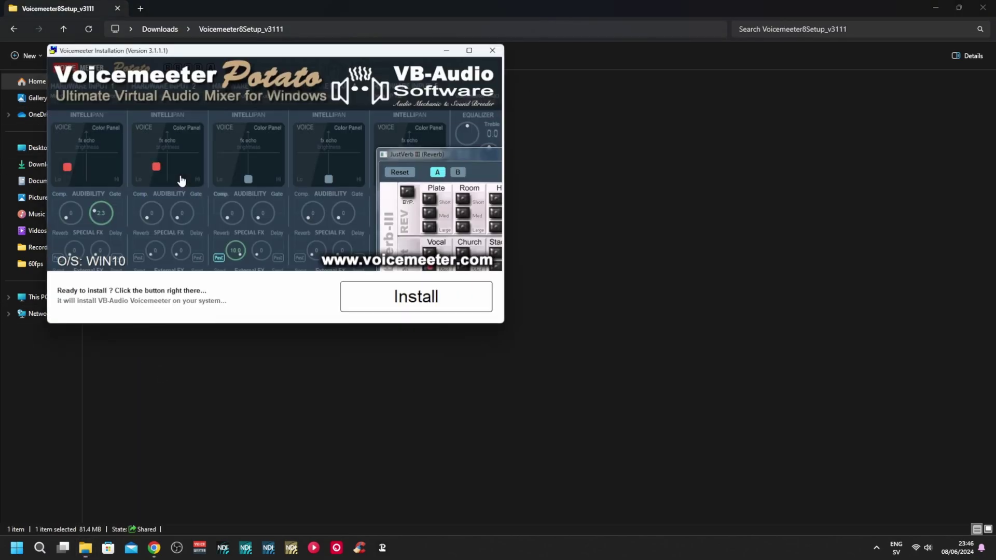
pyautogui.click(408, 302)
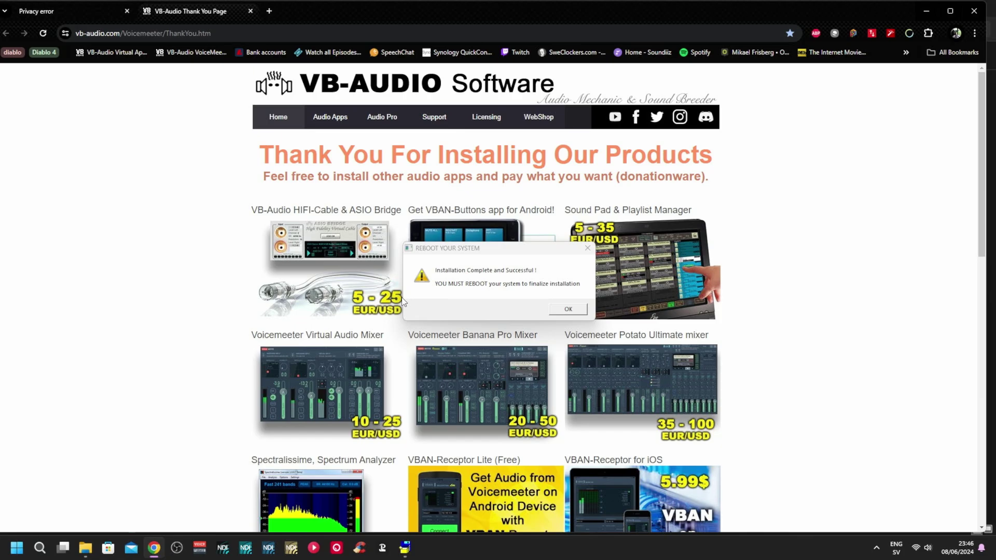
# Dismiss the reboot-required notice, scroll the Thank You page and close Chrome
pyautogui.click(571, 313)
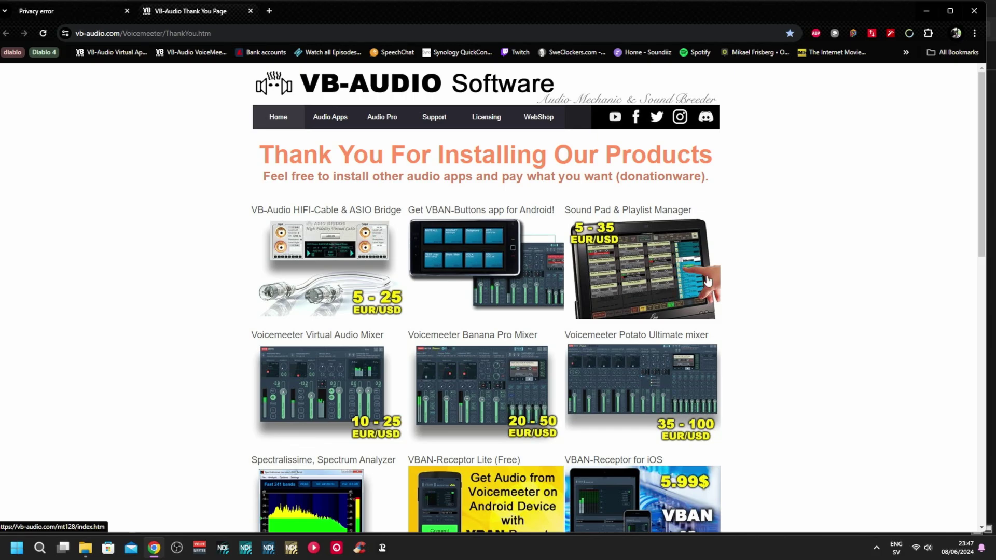
pyautogui.scroll(-2, 674, 332)
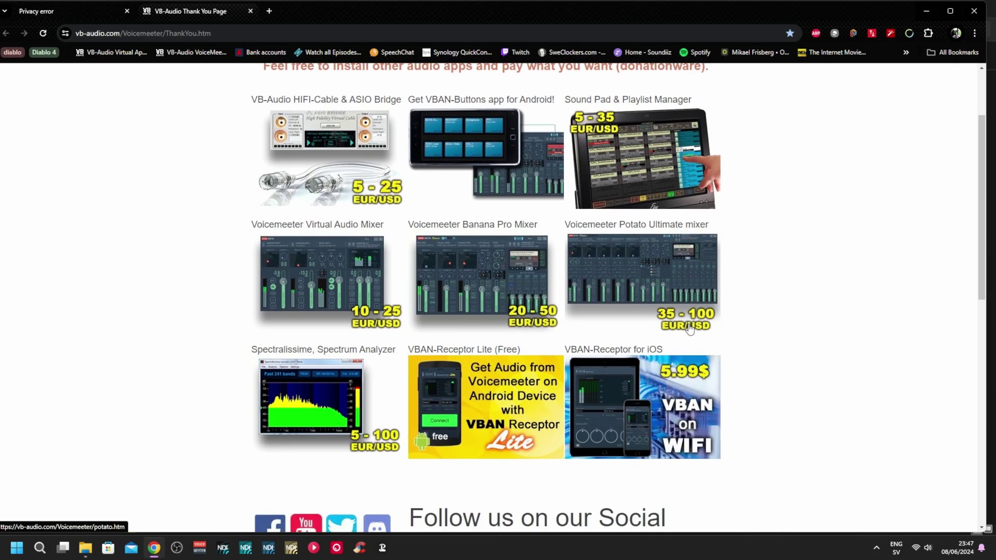
pyautogui.scroll(-1, 653, 386)
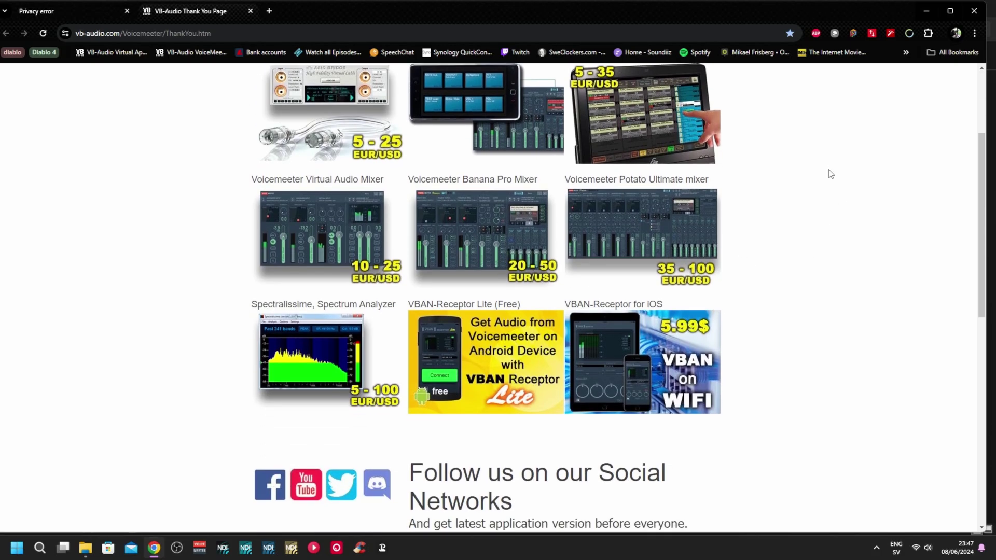
pyautogui.click(974, 11)
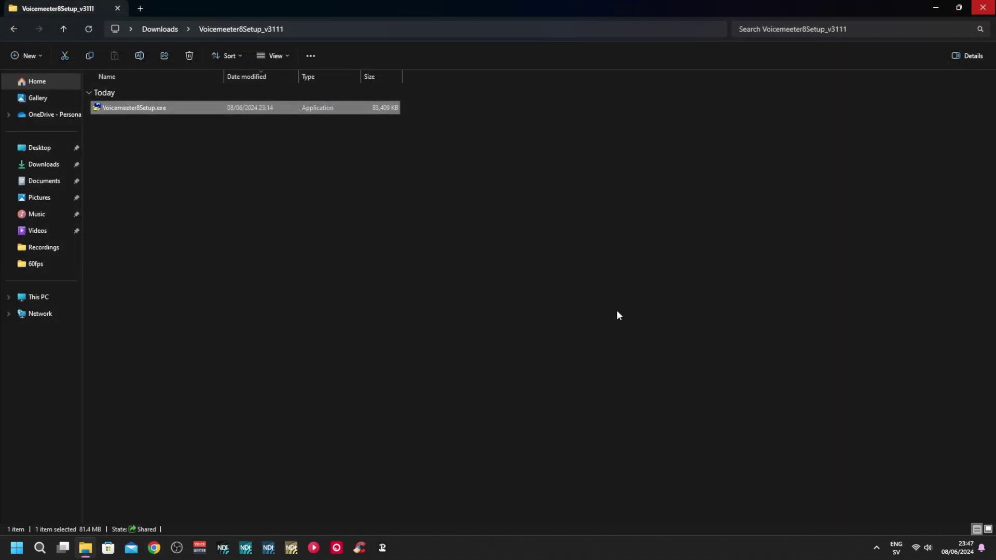
# Close the setup folder and restart the computer from the Start menu
pyautogui.click(982, 10)
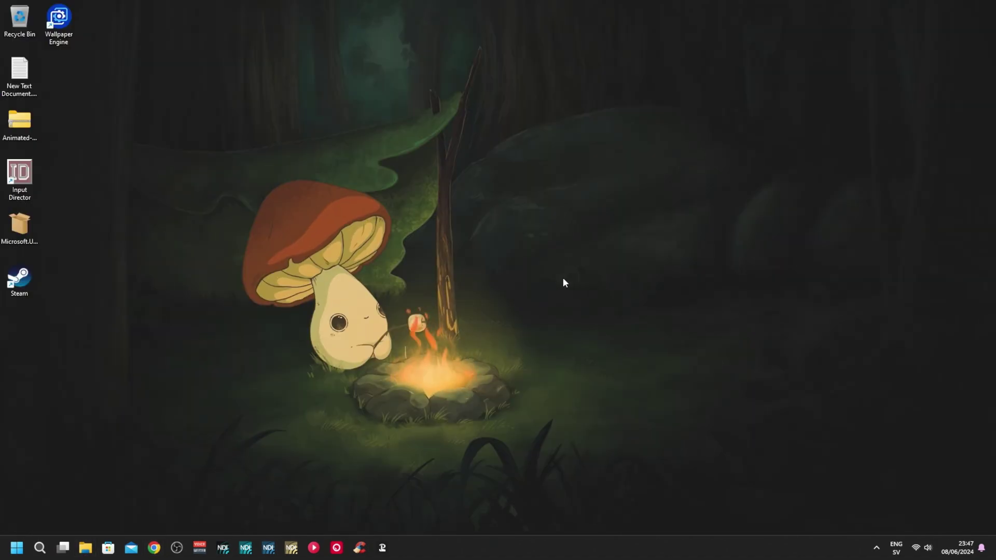
pyautogui.click(16, 548)
pyautogui.click(301, 512)
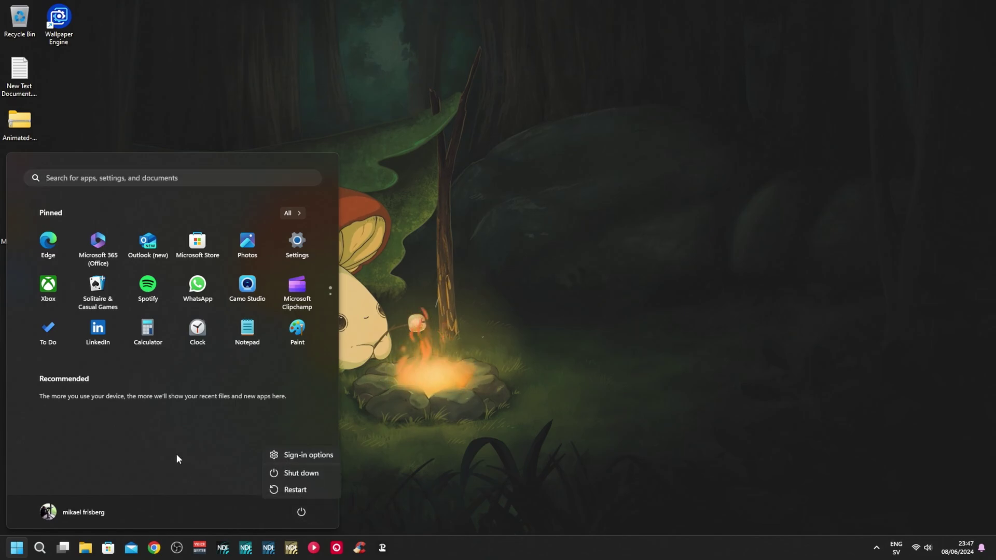
pyautogui.click(295, 490)
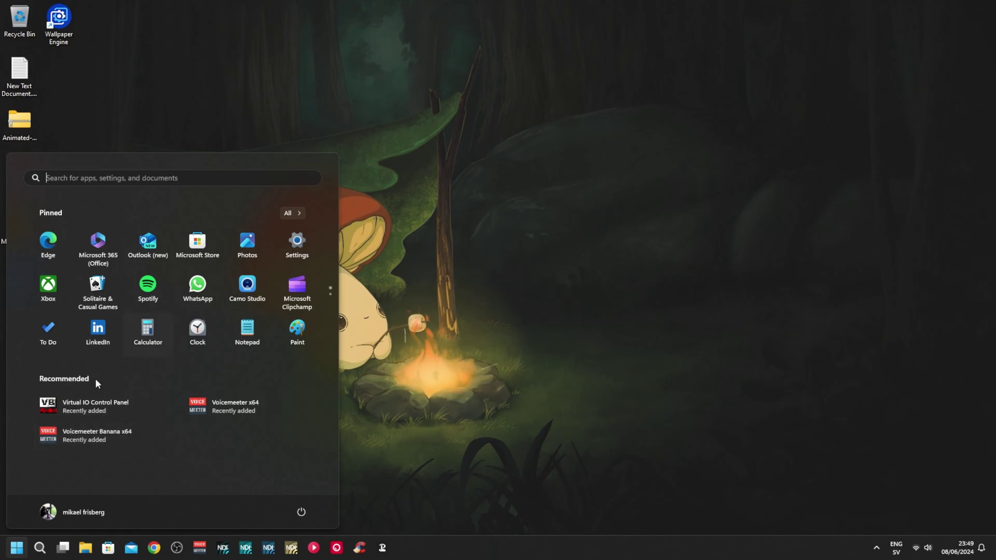
# Launch Voicemeeter Banana x64 from the VB Audio folder in All apps
pyautogui.click(292, 213)
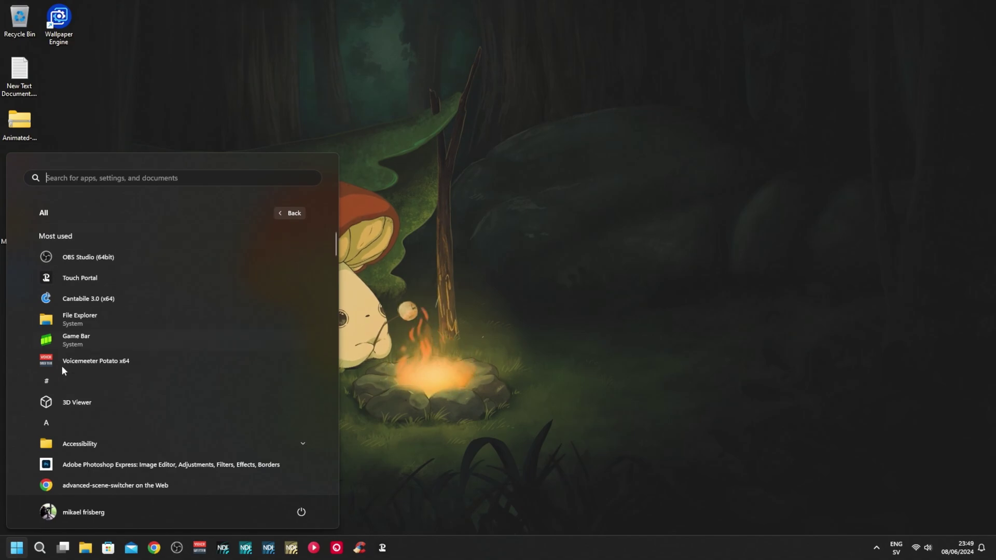
pyautogui.scroll(-20, 63, 368)
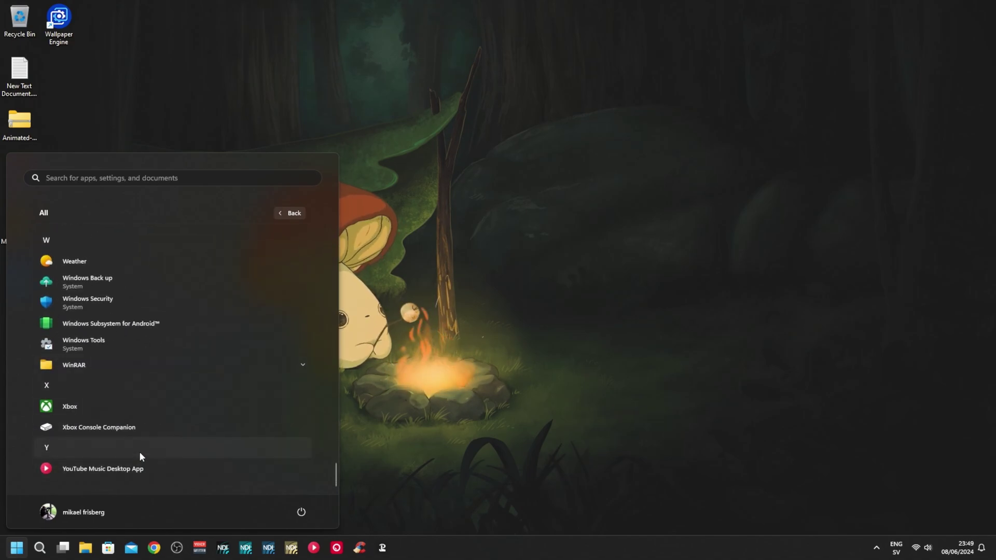
pyautogui.scroll(3, 139, 451)
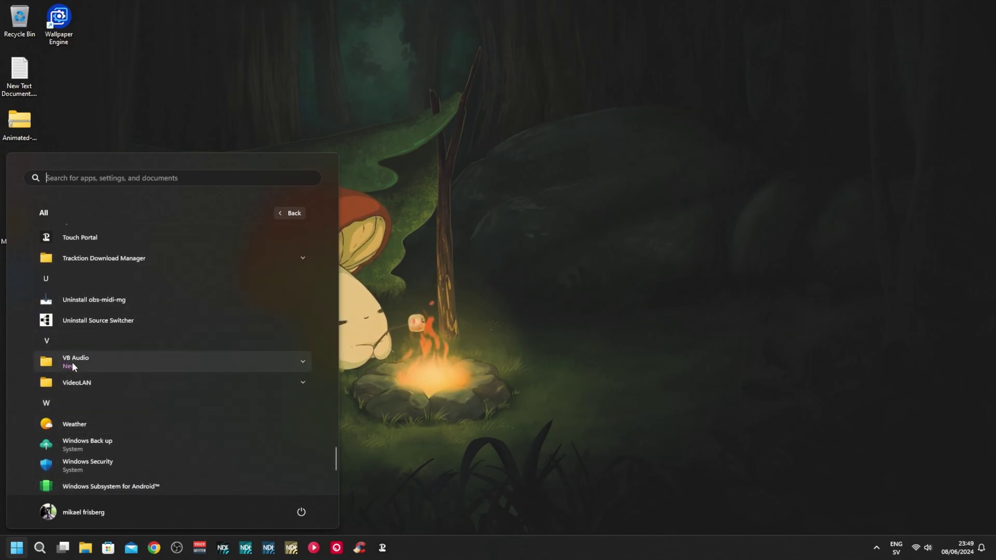
pyautogui.click(73, 362)
pyautogui.scroll(-4, 124, 363)
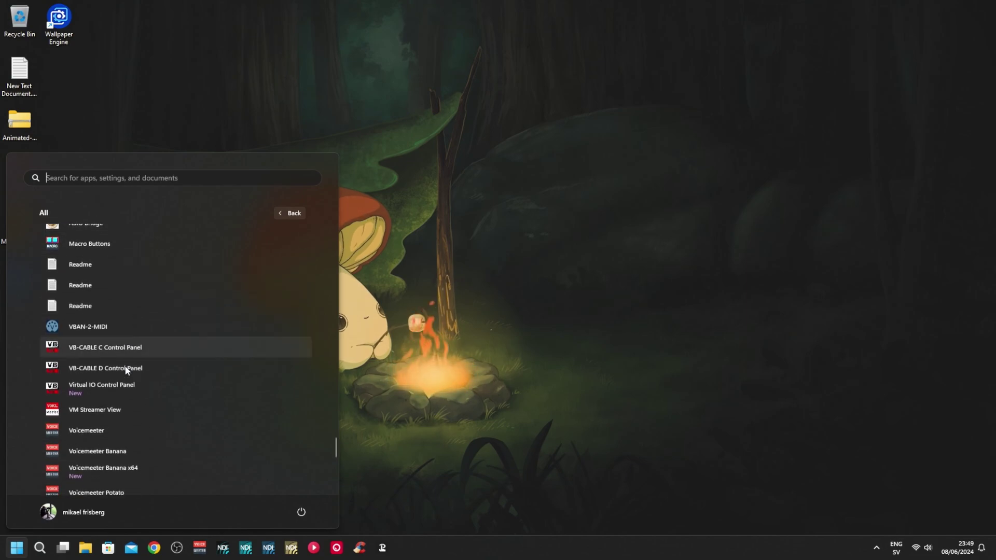
pyautogui.scroll(-3, 126, 367)
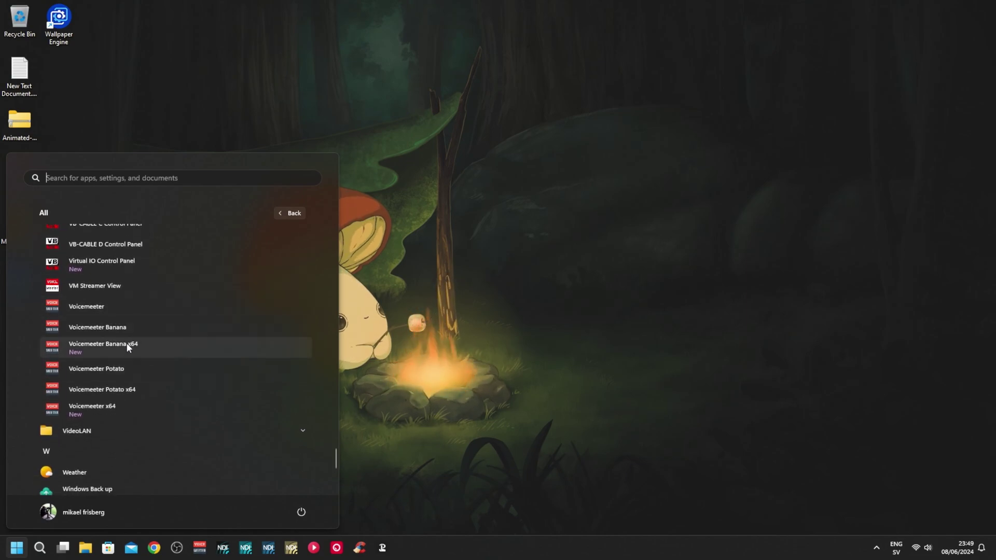
pyautogui.click(128, 344)
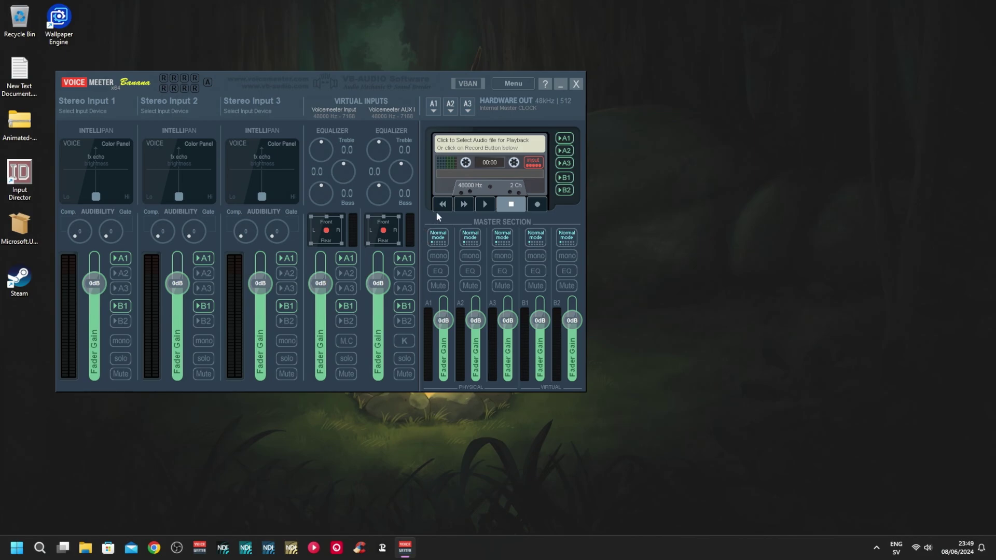
# Centre the Voicemeeter mixer window and enable Run on Windows Startup
pyautogui.moveTo(336, 84); pyautogui.dragTo(458, 107)
pyautogui.click(669, 110)
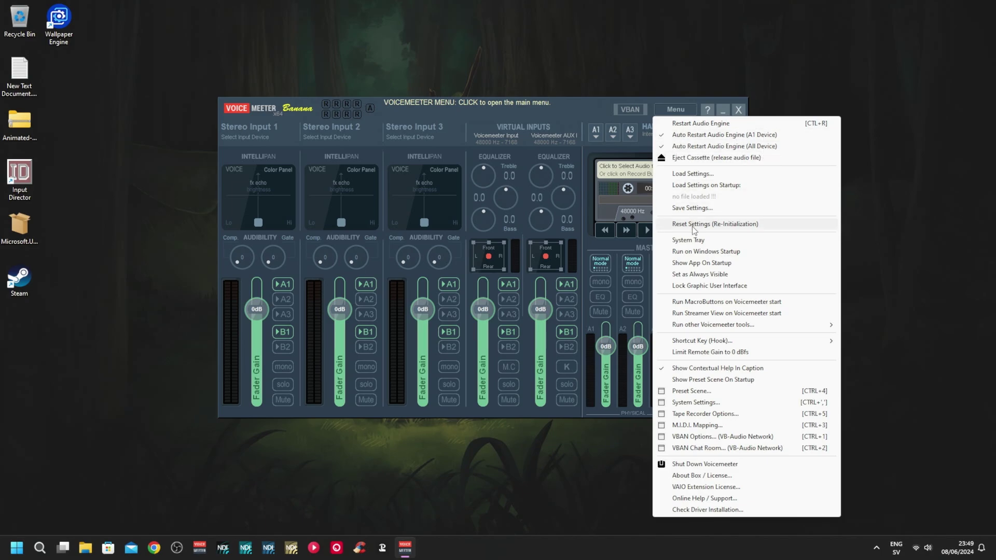
pyautogui.click(689, 254)
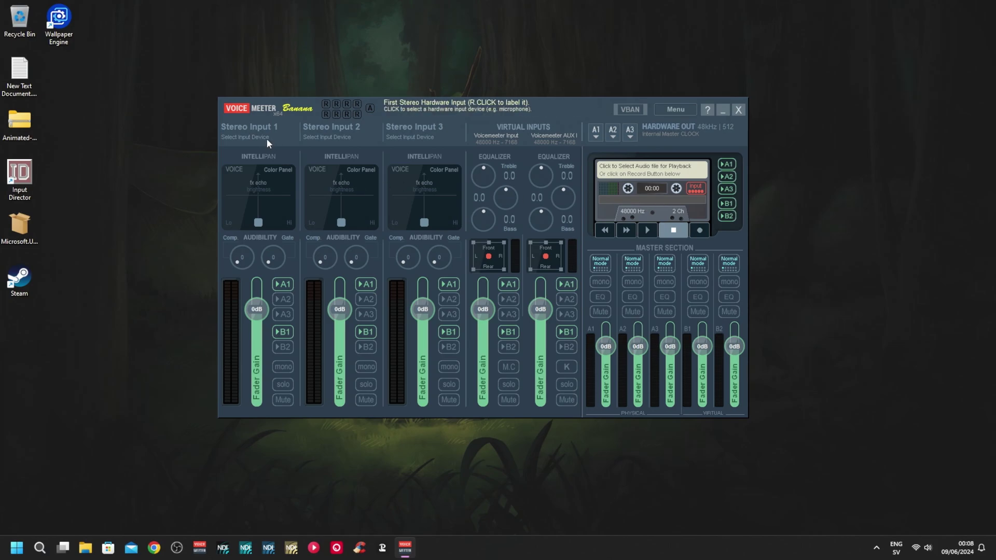
# Turn off A1 and B1 on every input strip and set Stereo Input 1 to WDM FrontMic
pyautogui.click(285, 284)
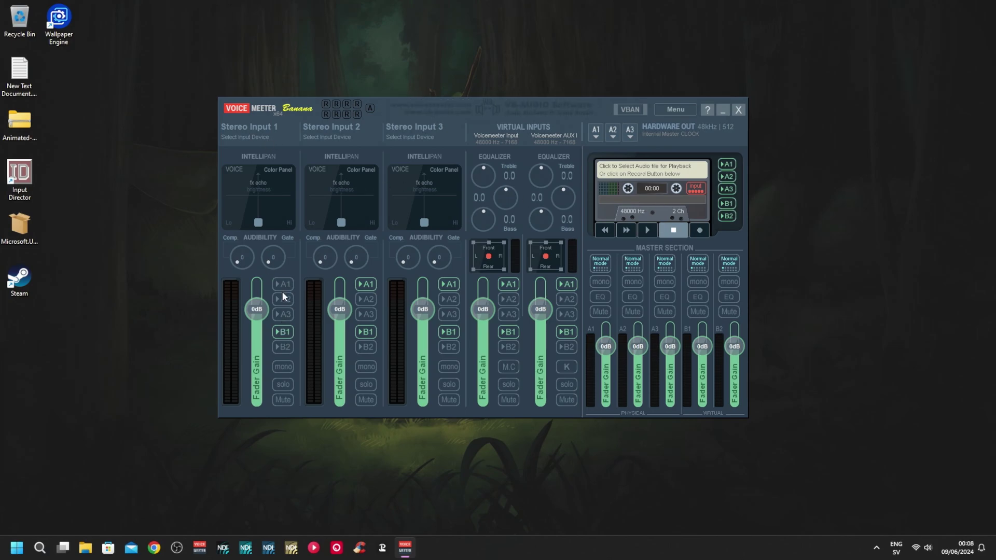
pyautogui.click(286, 331)
pyautogui.click(358, 332)
pyautogui.click(372, 283)
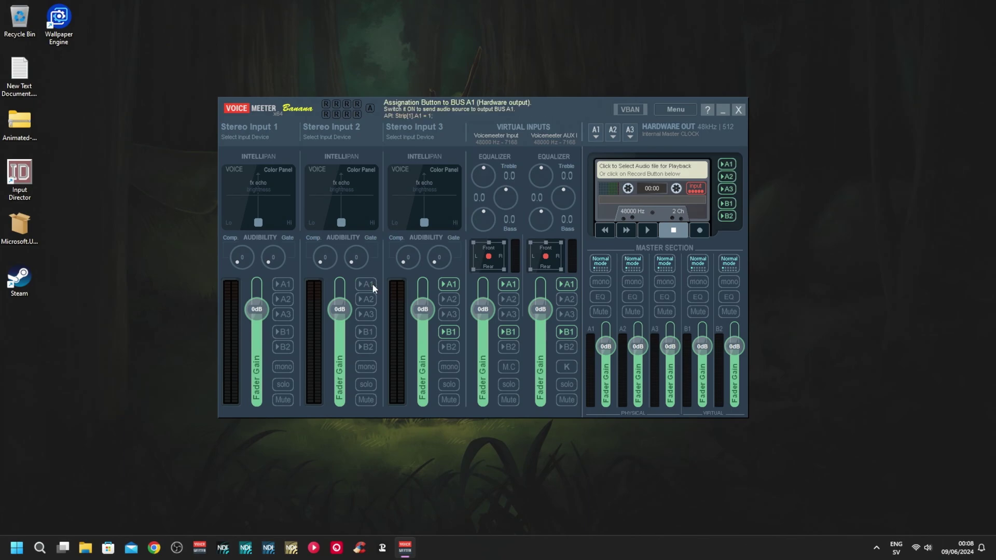
pyautogui.click(445, 285)
pyautogui.click(440, 334)
pyautogui.click(515, 328)
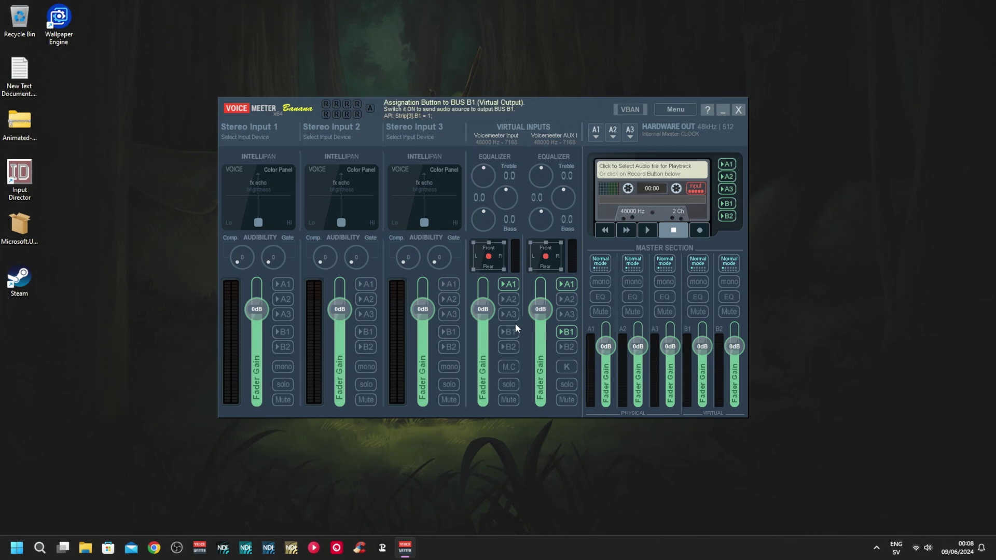
pyautogui.click(511, 288)
pyautogui.click(566, 332)
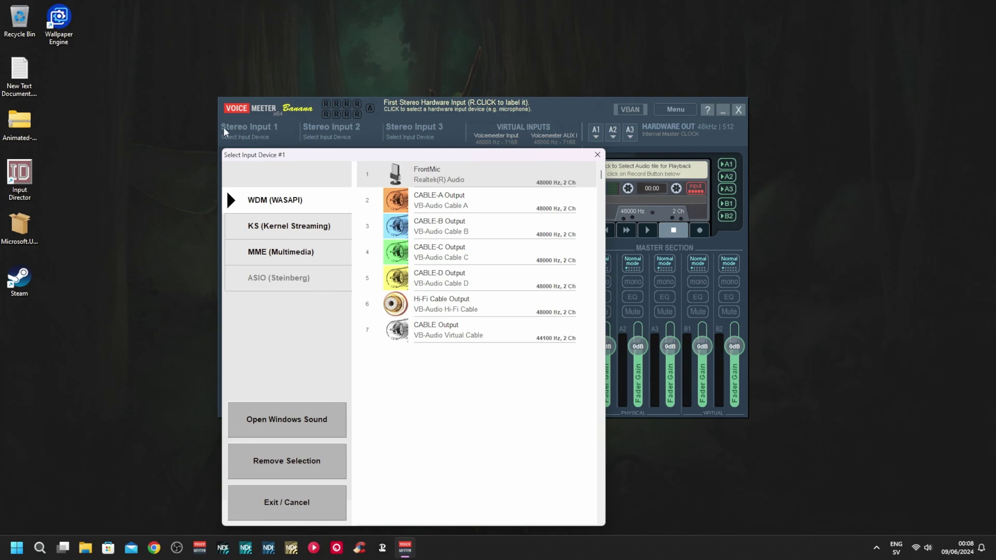
pyautogui.click(456, 180)
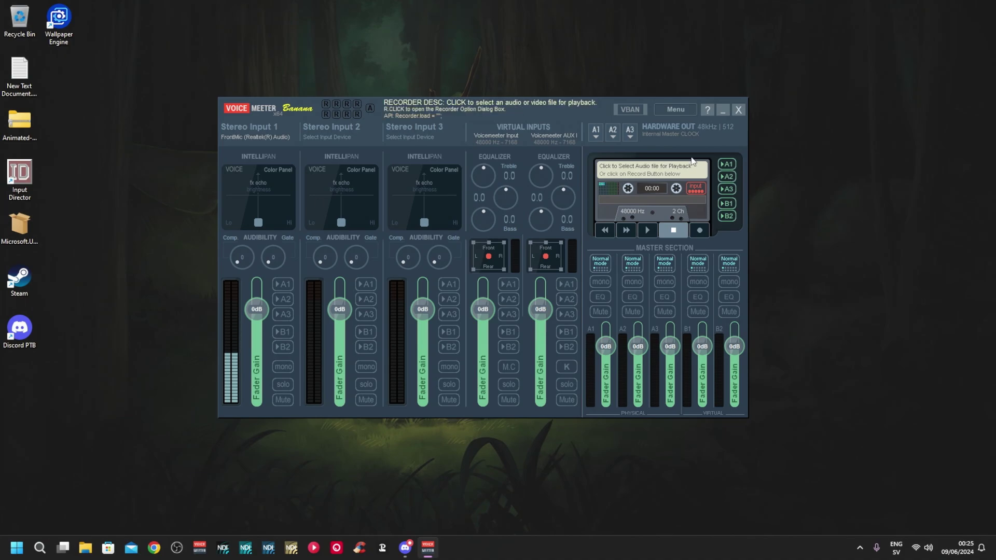
# Assign WDM Speakers (Realtek(R) Audio) as the A1 hardware output
pyautogui.click(595, 130)
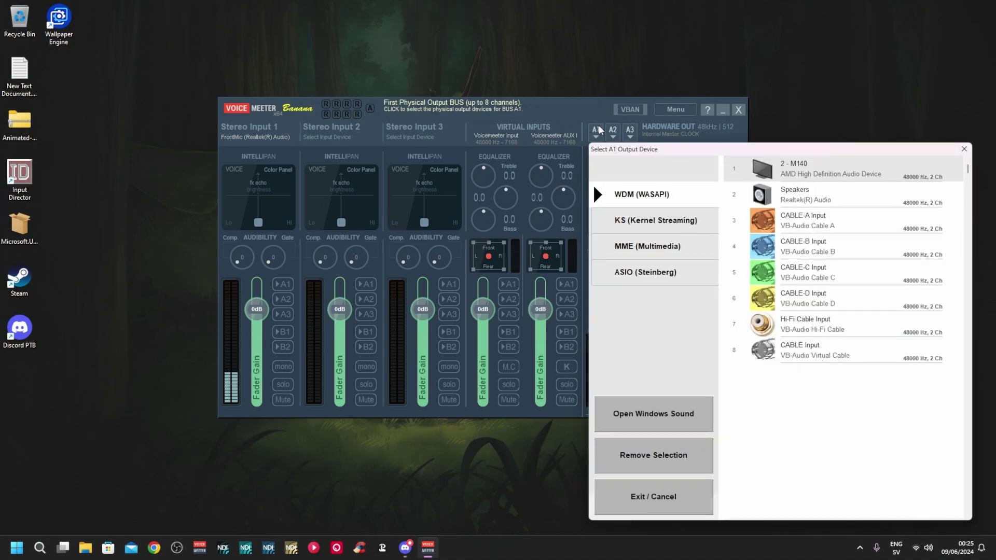
pyautogui.click(804, 203)
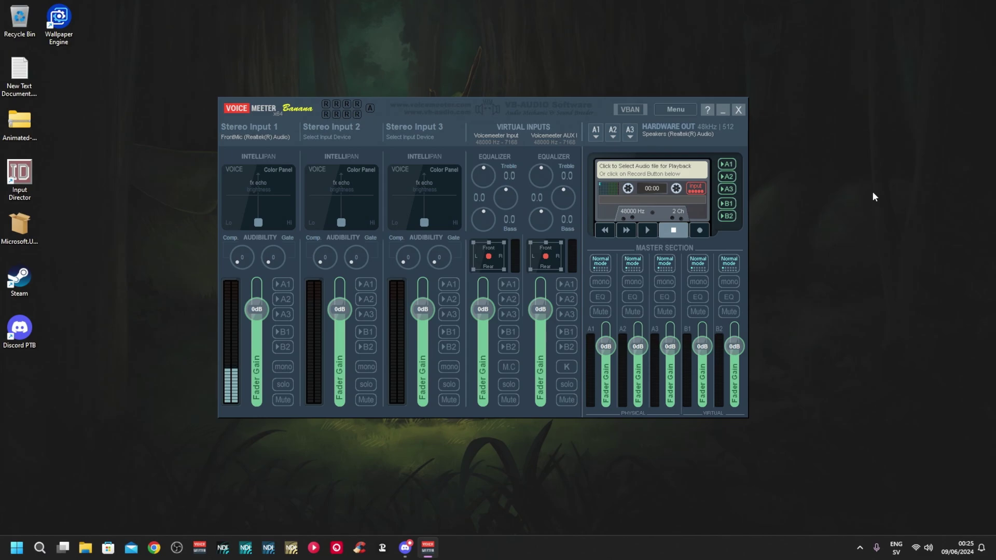
# Select WDM CABLE Output (VB-Audio Virtual Cable) as Stereo Input 2's device
pyautogui.click(345, 131)
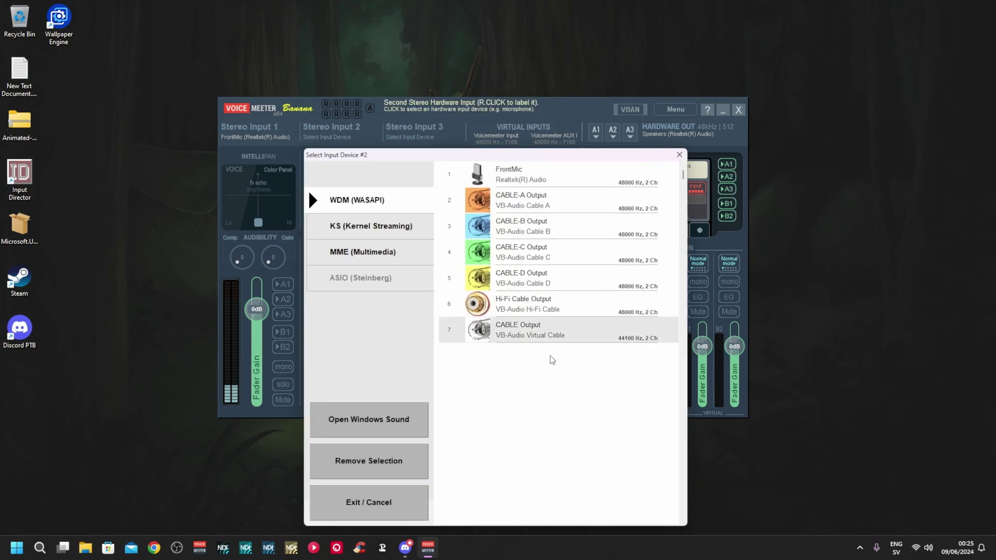
pyautogui.click(537, 332)
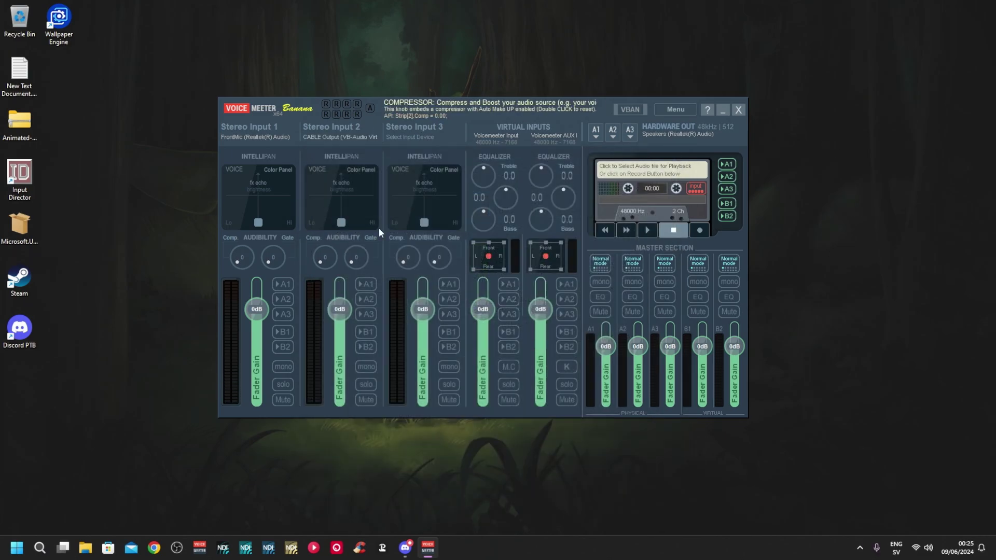
# Open Windows Sound settings and review the Voicemeeter Input output and Voicemeeter Out B1 input
pyautogui.click(859, 548)
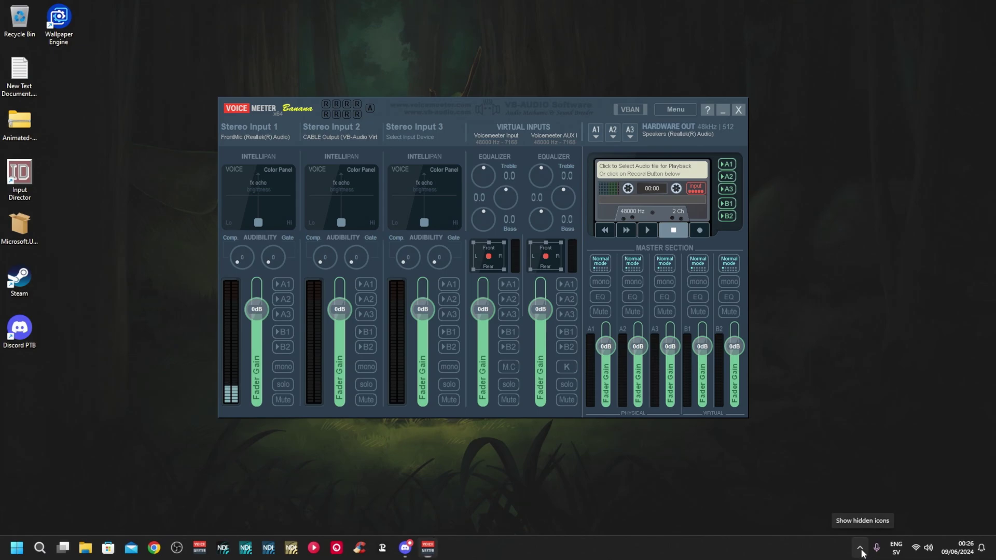
pyautogui.click(928, 548)
pyautogui.rightClick(928, 548)
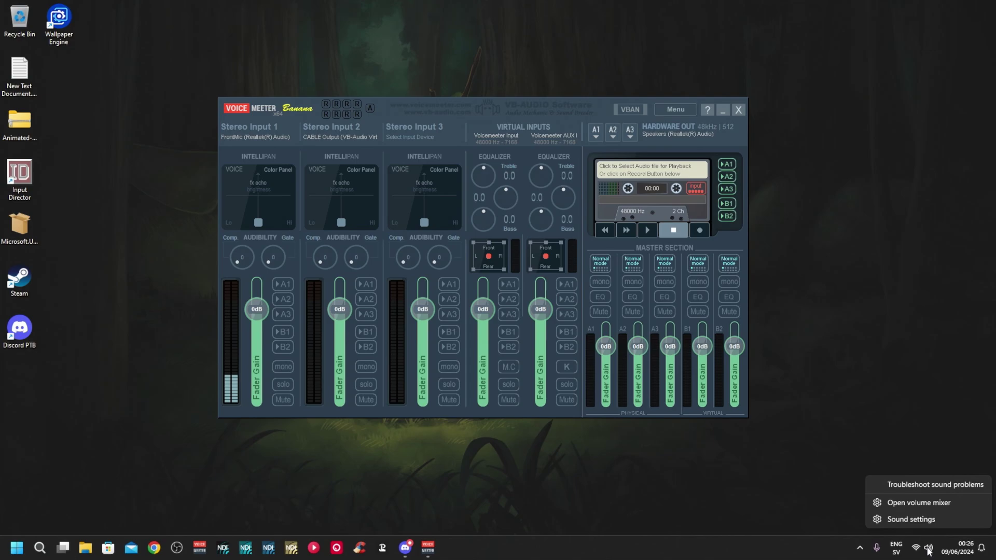
pyautogui.click(911, 519)
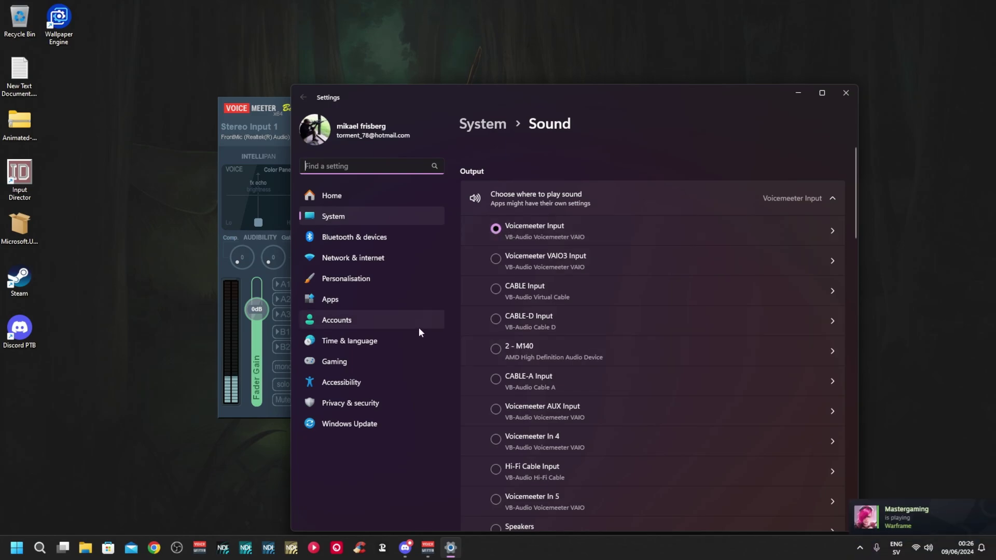
pyautogui.scroll(-10, 465, 322)
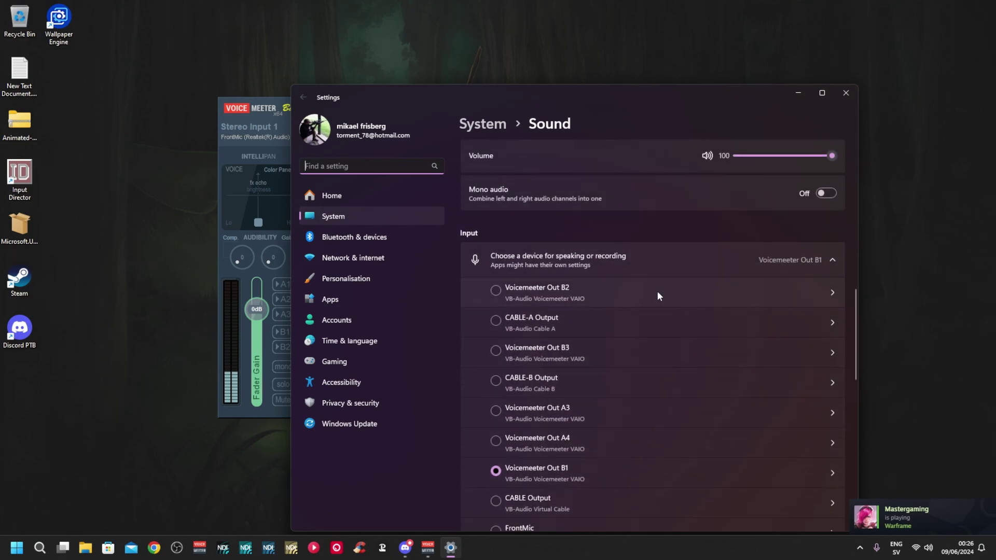
pyautogui.scroll(-3, 658, 293)
pyautogui.scroll(2, 657, 291)
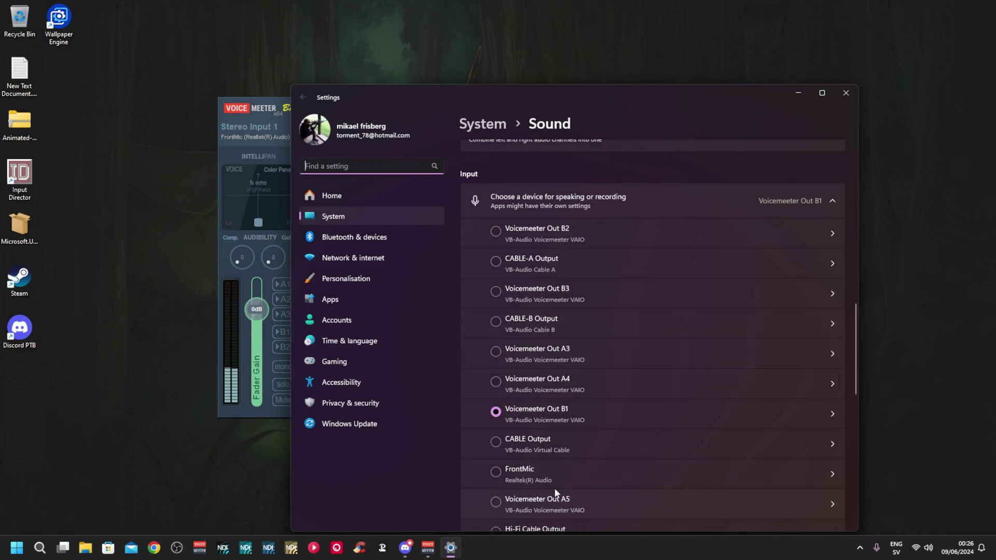
pyautogui.scroll(-5, 570, 463)
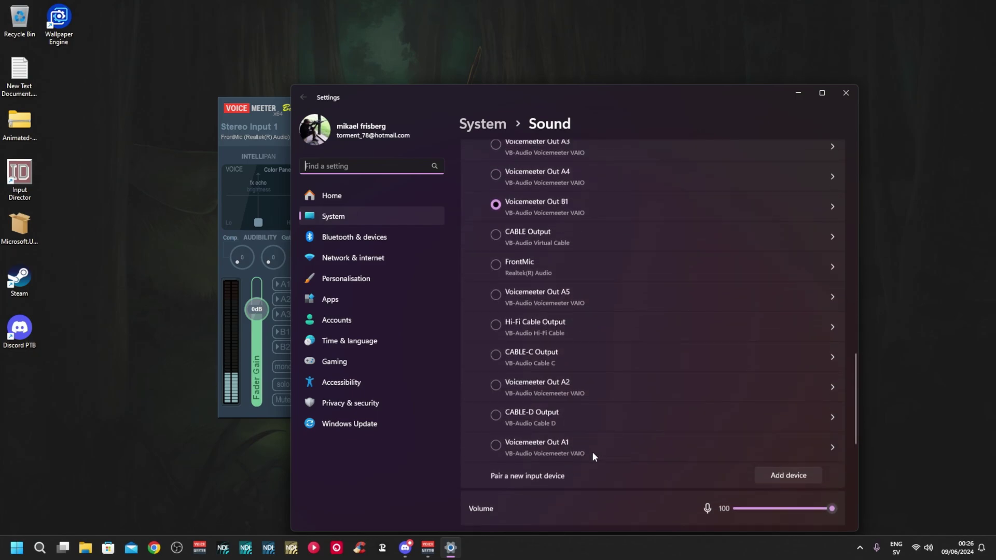
pyautogui.scroll(15, 594, 451)
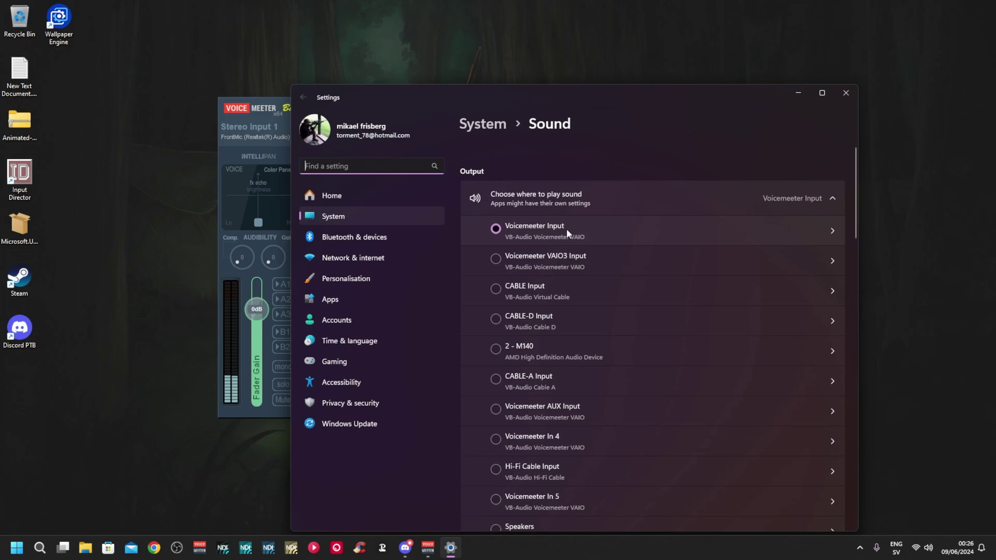
# Close Windows Settings and send Stereo Input 1 (FrontMic) to the B1 virtual output
pyautogui.click(850, 92)
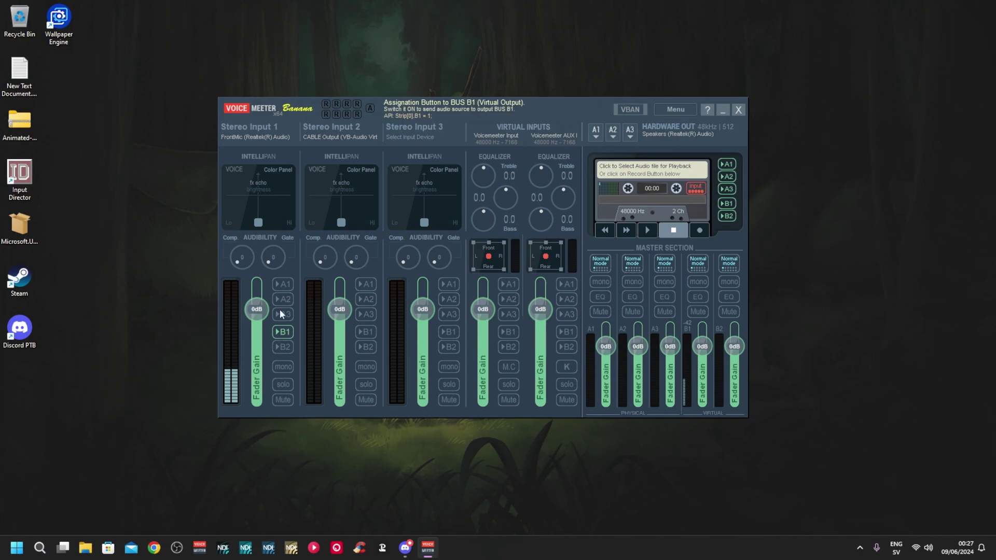
pyautogui.click(281, 332)
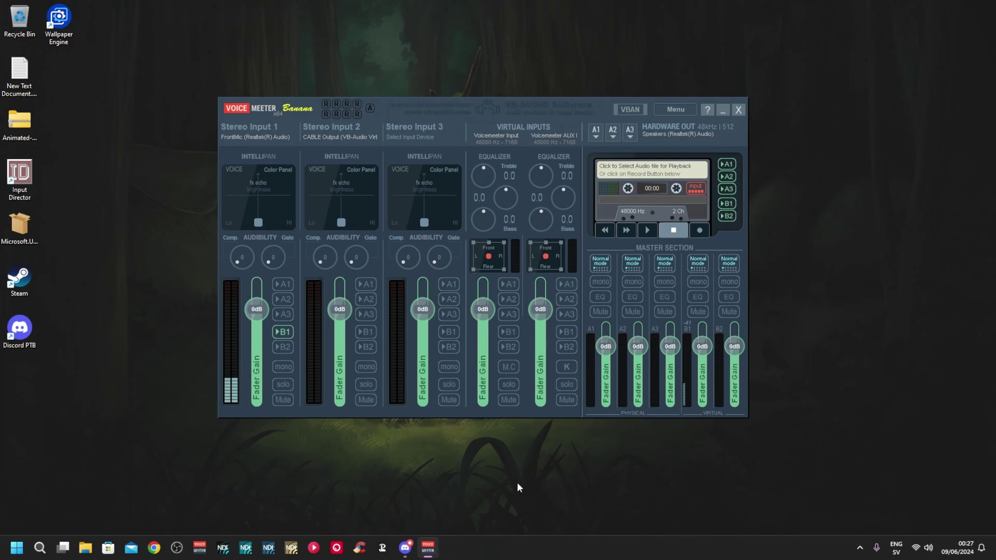
# Bring Discord forward, keep the current audio device, and go to Voice & Video settings
pyautogui.click(405, 551)
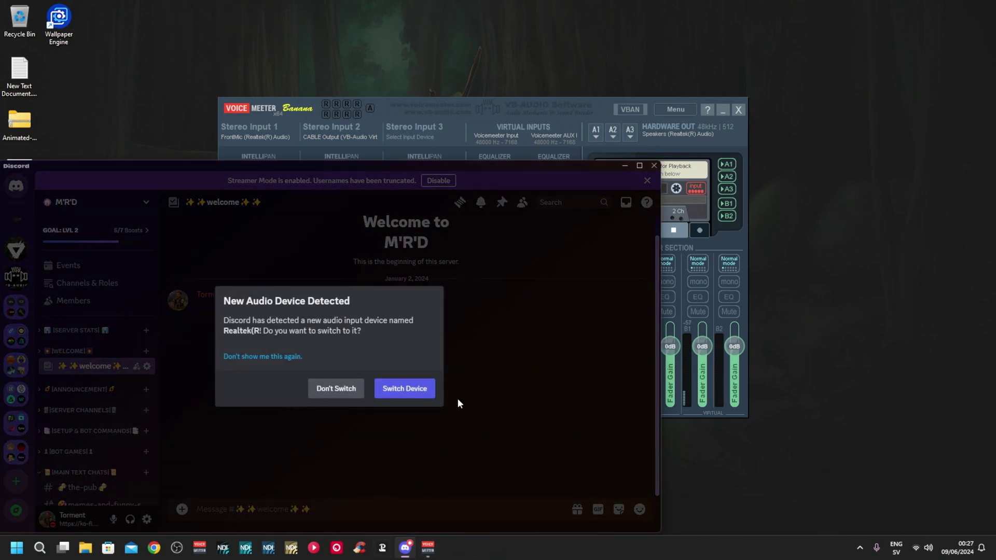
pyautogui.click(350, 389)
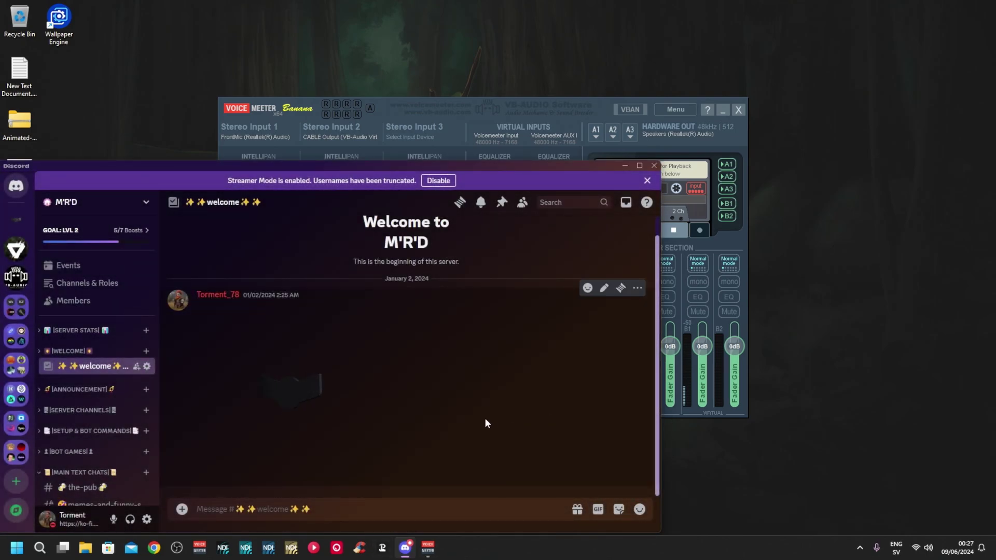
pyautogui.click(146, 519)
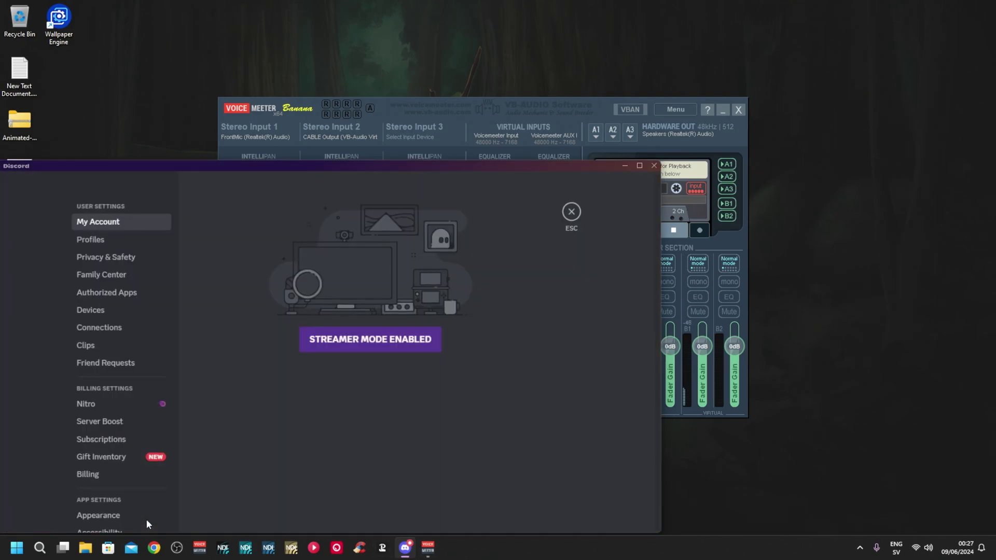
pyautogui.scroll(-5, 146, 372)
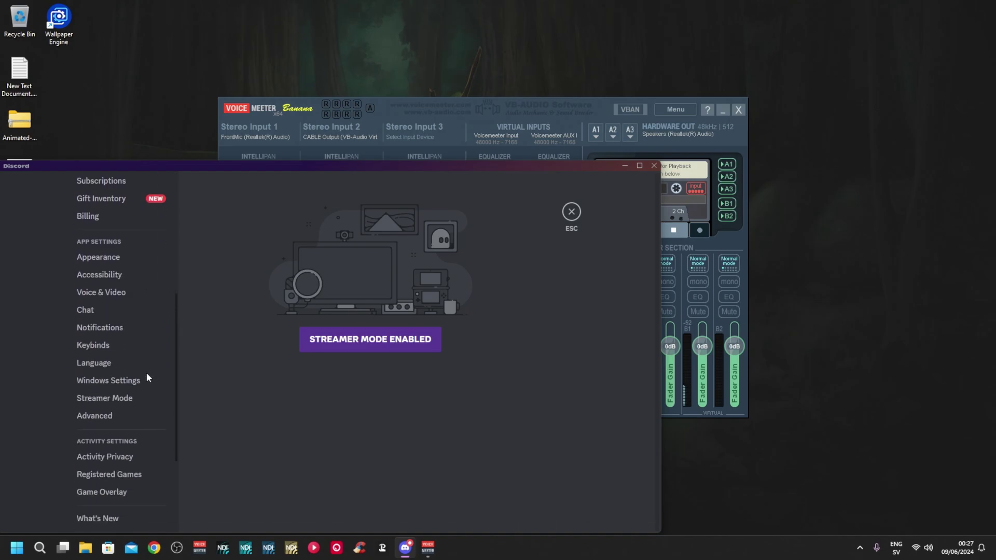
pyautogui.click(102, 291)
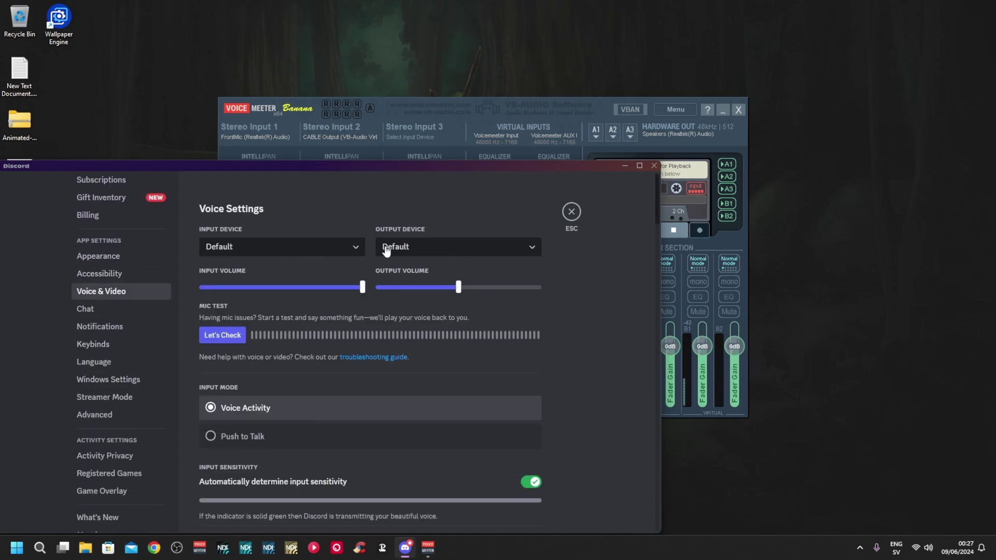
# Set Discord's input to Voicemeeter Out B1 and output to Voicemeeter AUX Input, then minimize Discord
pyautogui.click(298, 252)
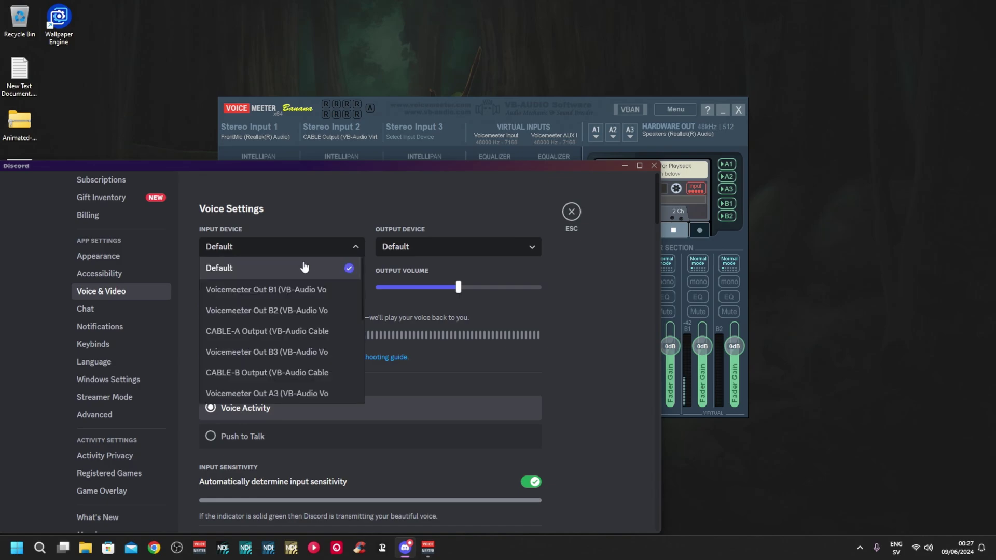
pyautogui.click(270, 290)
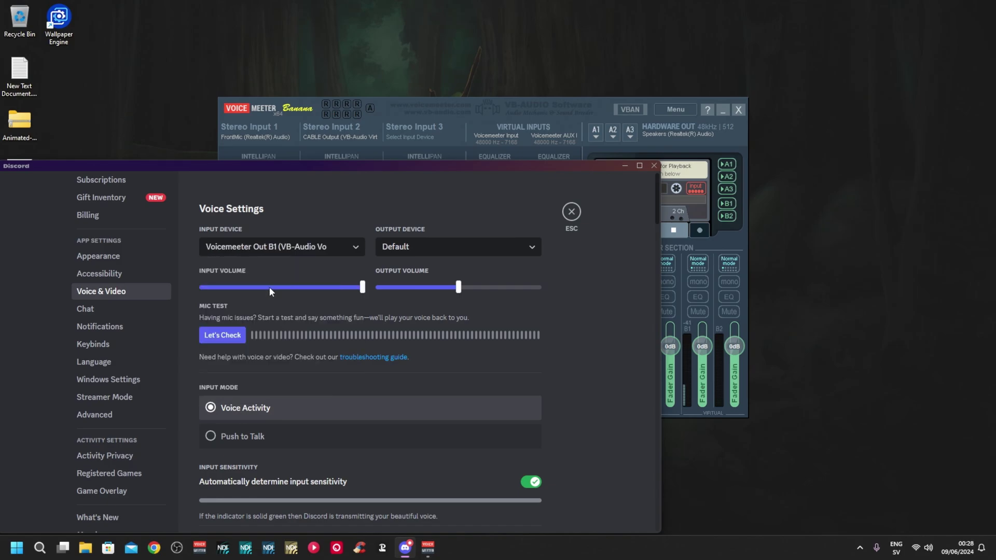
pyautogui.click(469, 250)
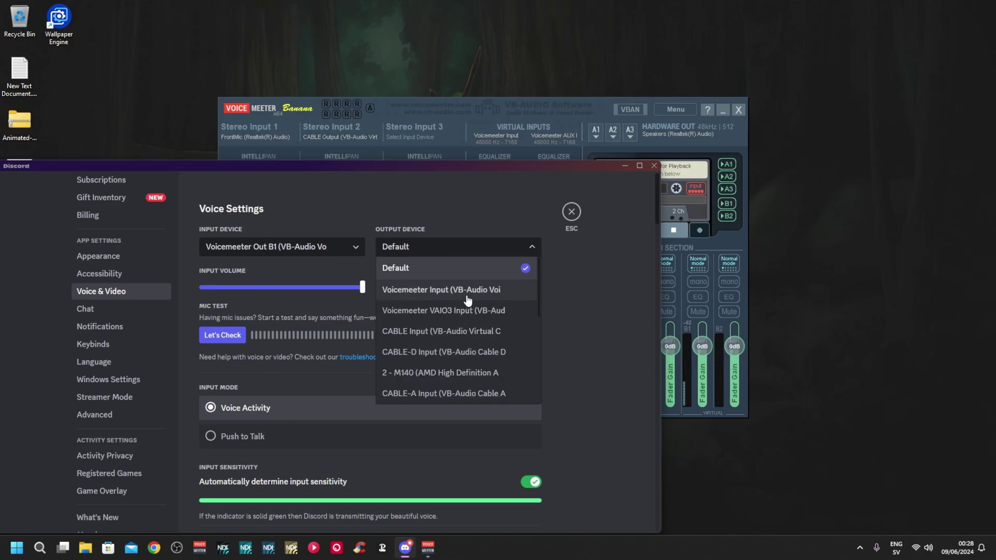
pyautogui.scroll(-2, 466, 300)
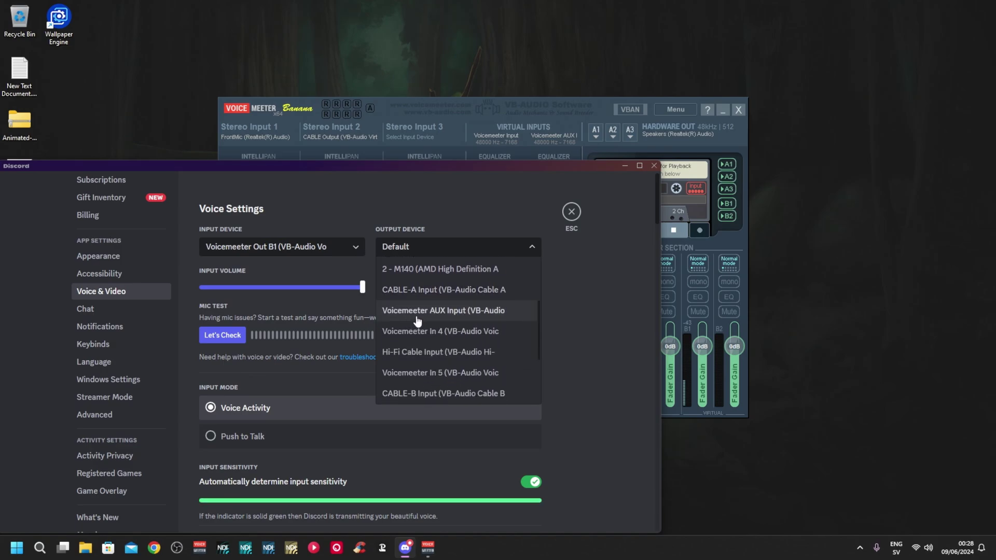
pyautogui.click(442, 312)
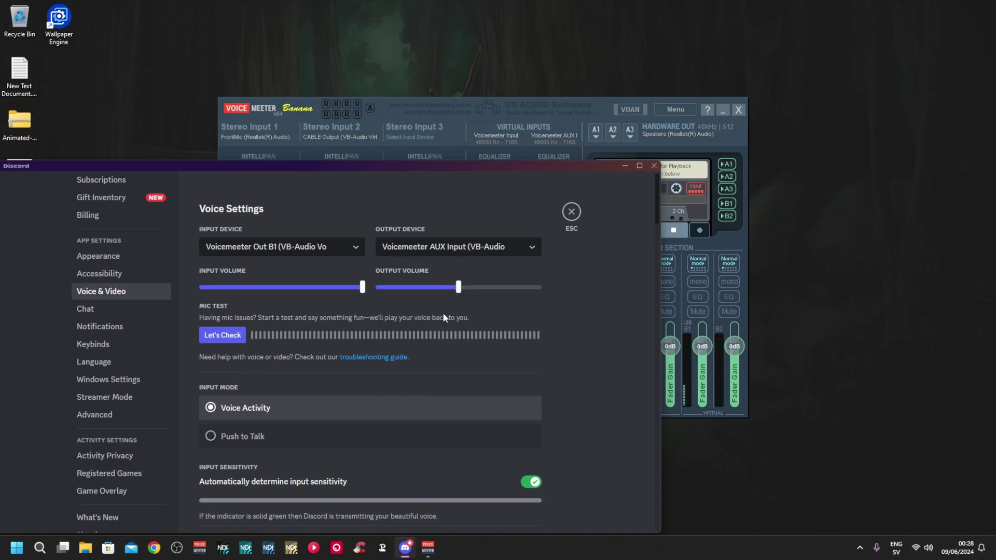
pyautogui.click(572, 214)
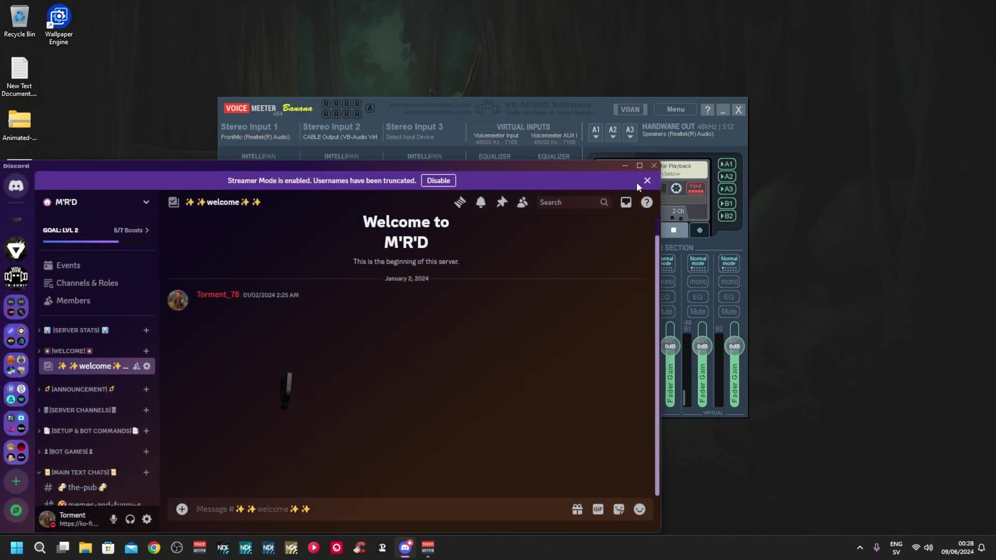
pyautogui.click(624, 166)
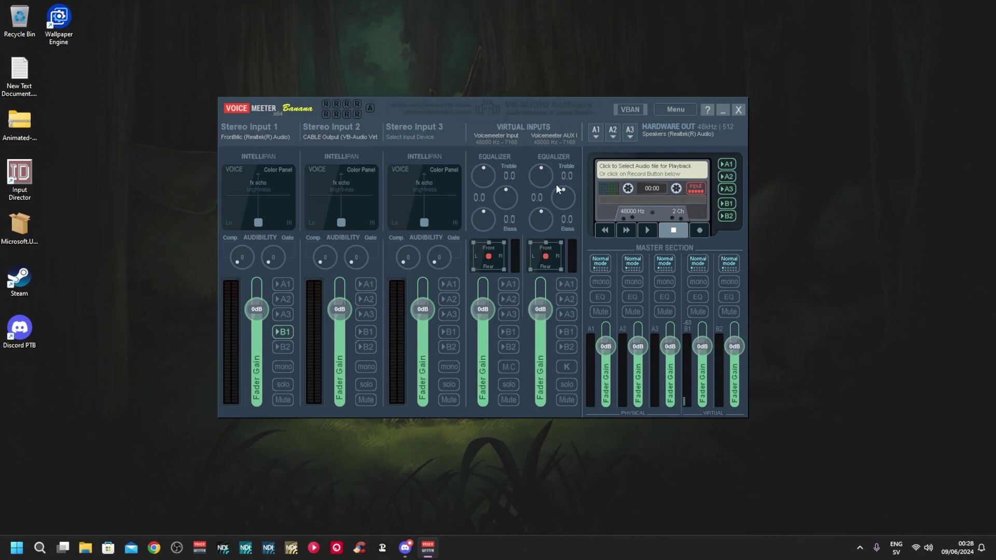
# Change Discord's Voice & Video output device to CABLE Input, then minimize Discord
pyautogui.click(410, 544)
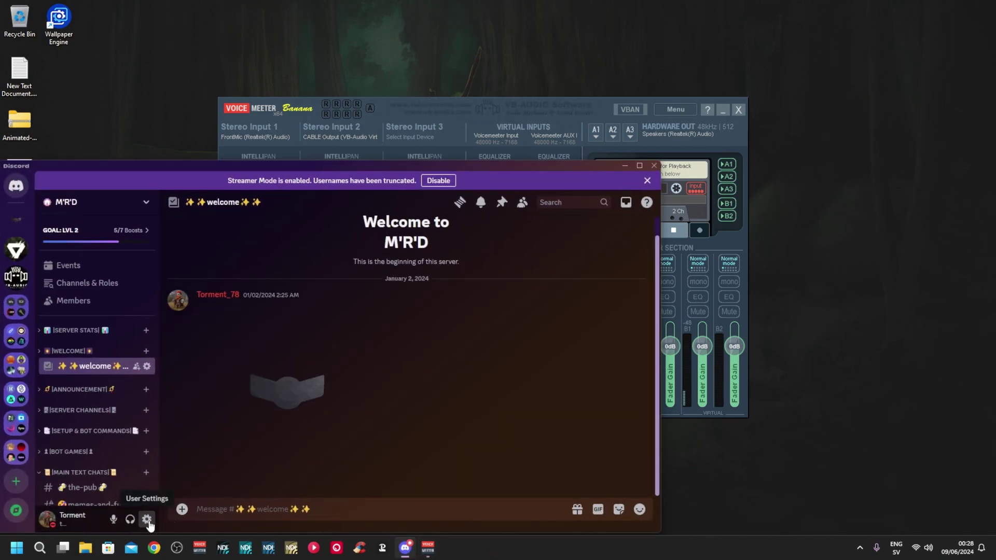
pyautogui.click(148, 519)
pyautogui.scroll(-5, 124, 446)
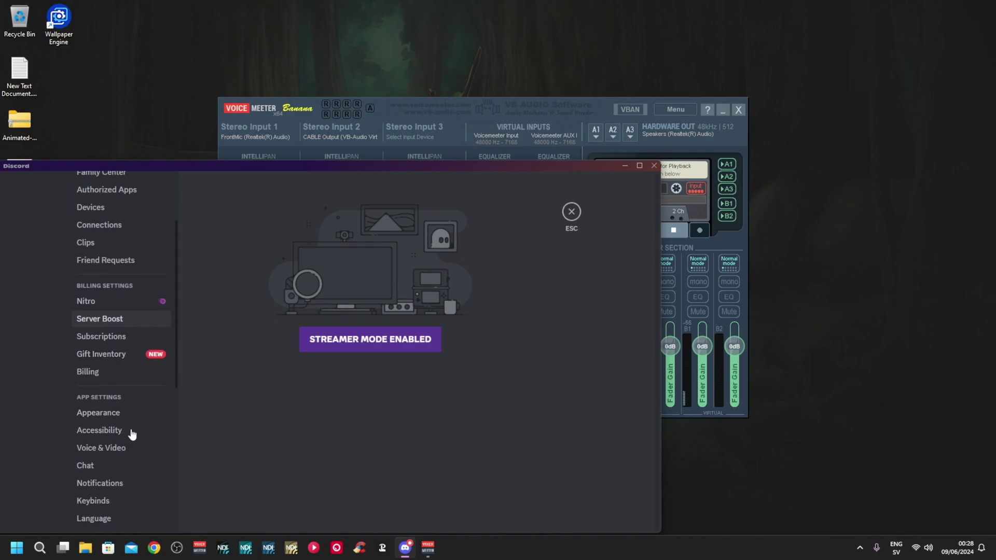
pyautogui.click(121, 397)
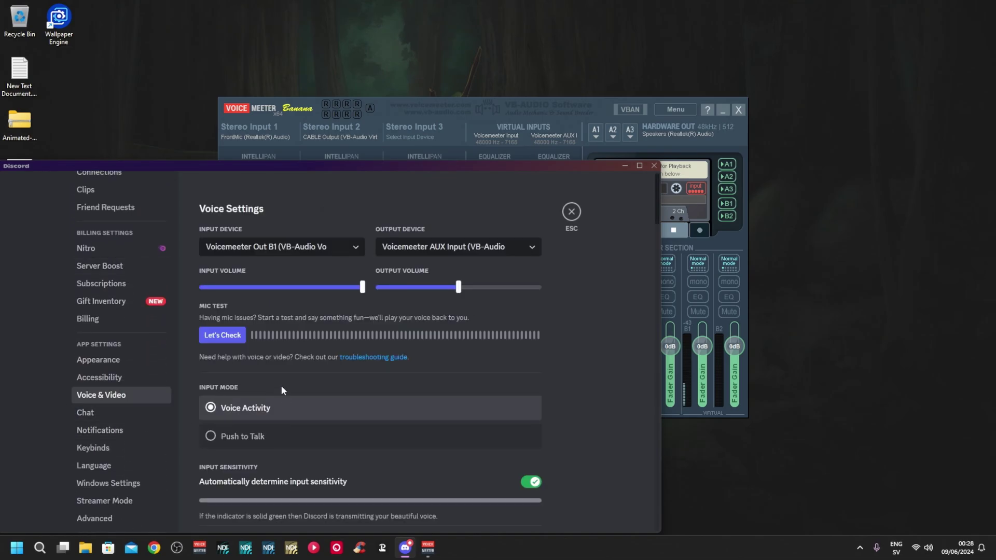
pyautogui.click(507, 253)
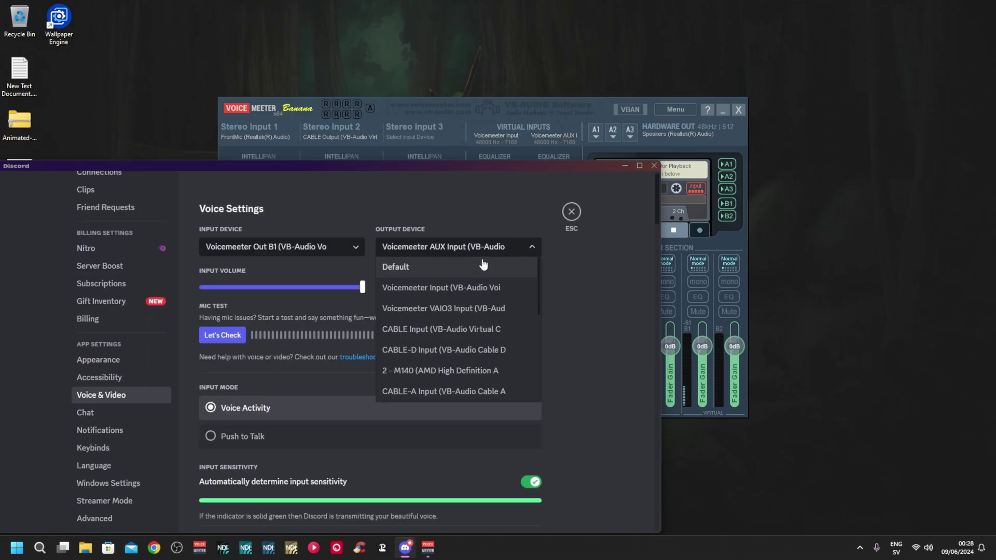
pyautogui.click(442, 332)
pyautogui.click(574, 218)
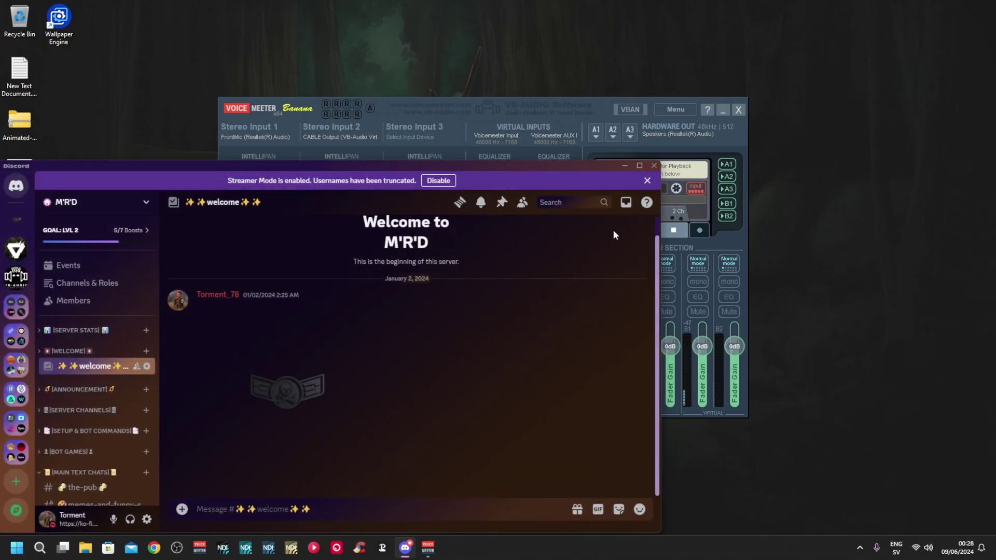
pyautogui.click(624, 167)
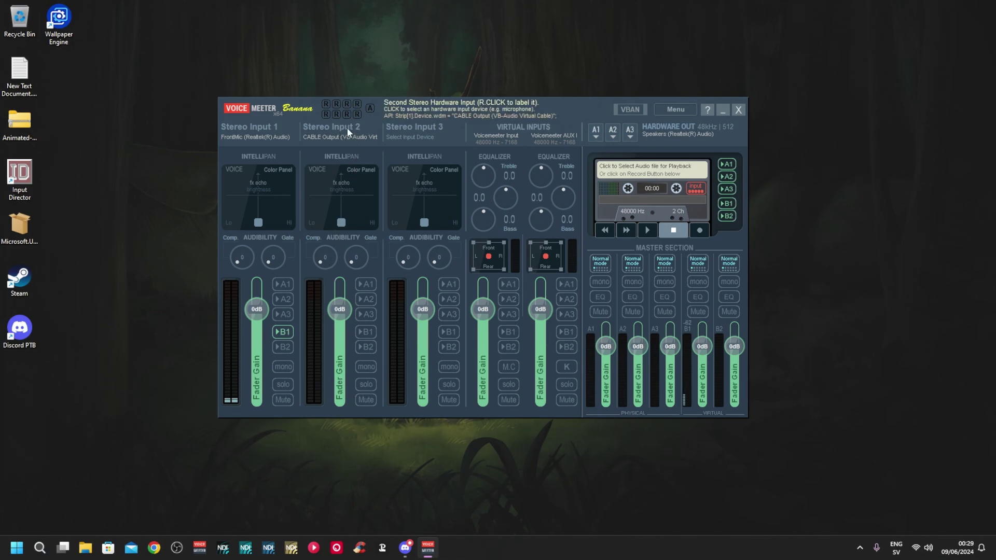
# Send Stereo Input 2 (CABLE Output) and the Voicemeeter Input strip to the A1 output
pyautogui.click(366, 284)
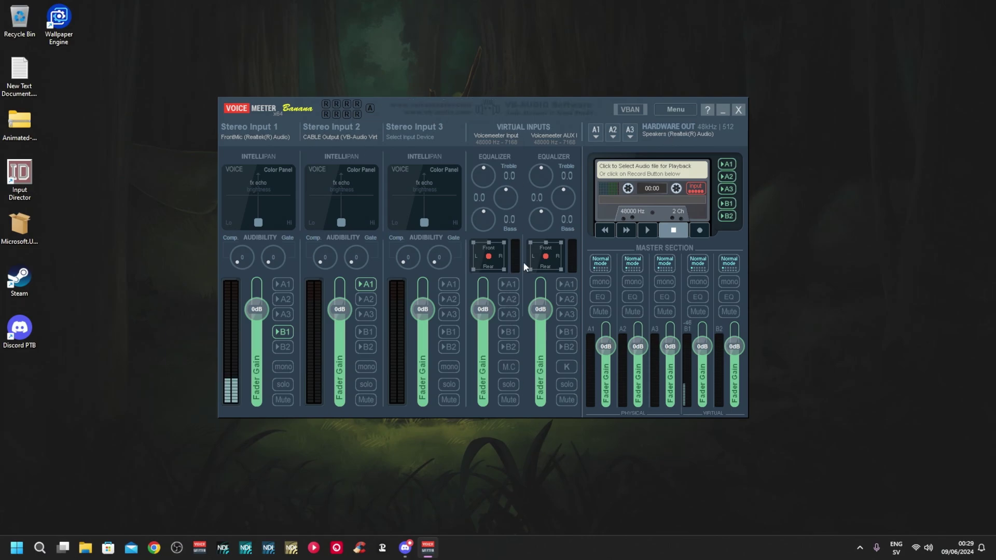
pyautogui.click(508, 283)
# Close the YouTube Music desktop app
pyautogui.click(313, 550)
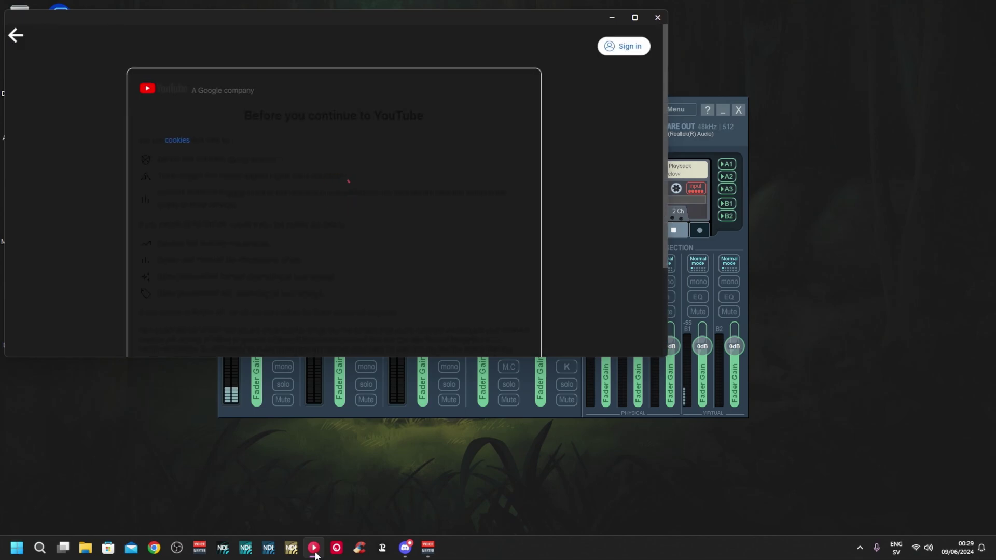
pyautogui.scroll(-3, 390, 266)
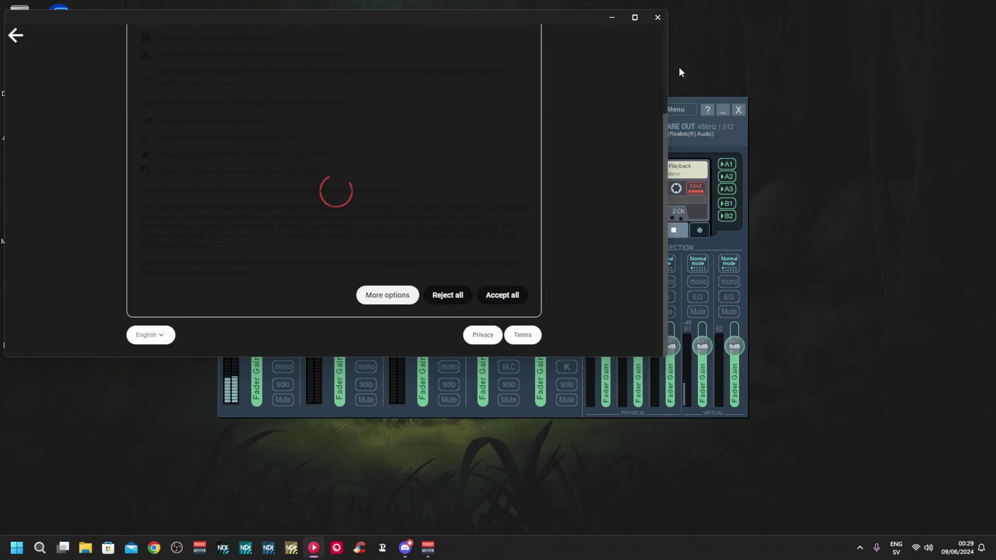
pyautogui.click(657, 17)
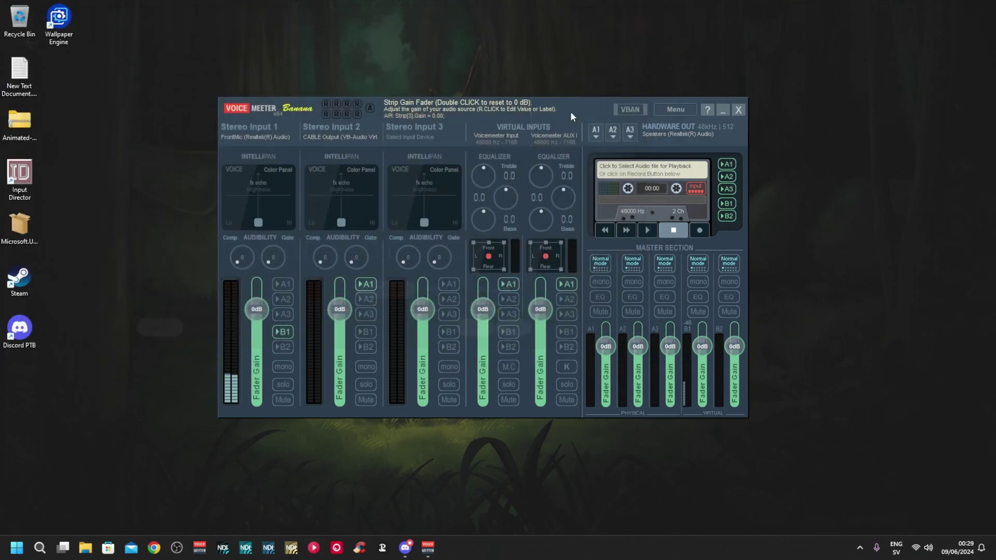
# Open YouTube in Chrome and close the What's New and Adblock Plus tabs
pyautogui.click(154, 548)
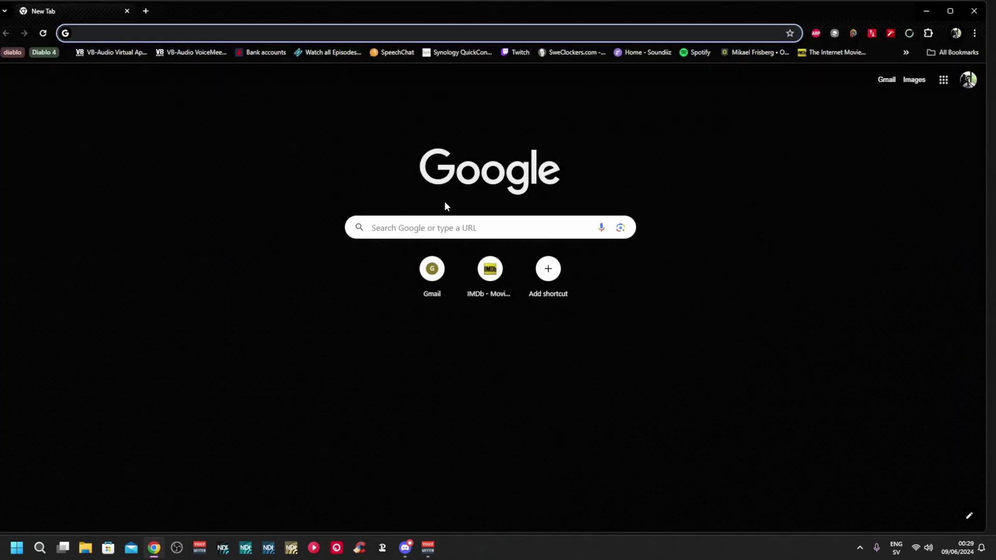
pyautogui.click(941, 82)
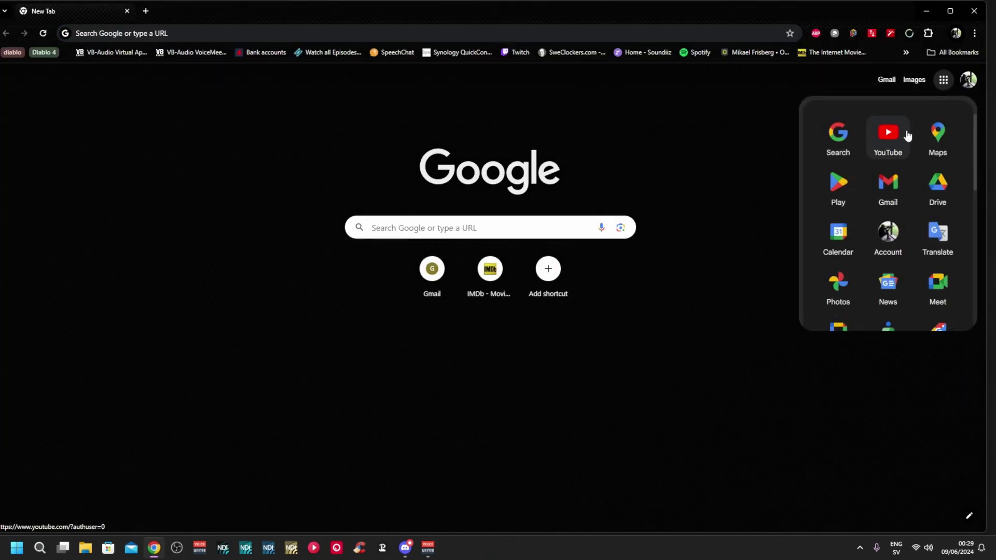
pyautogui.click(894, 138)
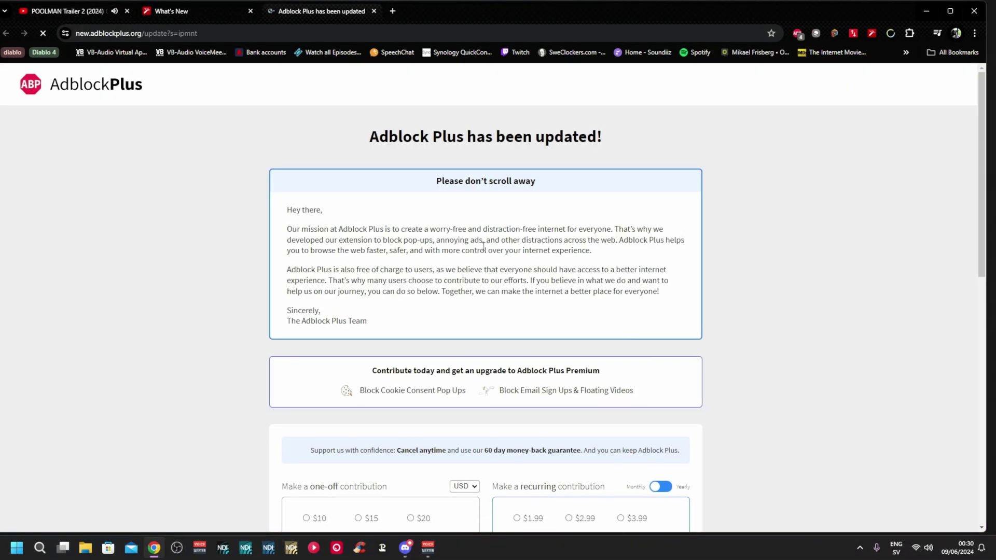
pyautogui.click(250, 11)
pyautogui.click(250, 11)
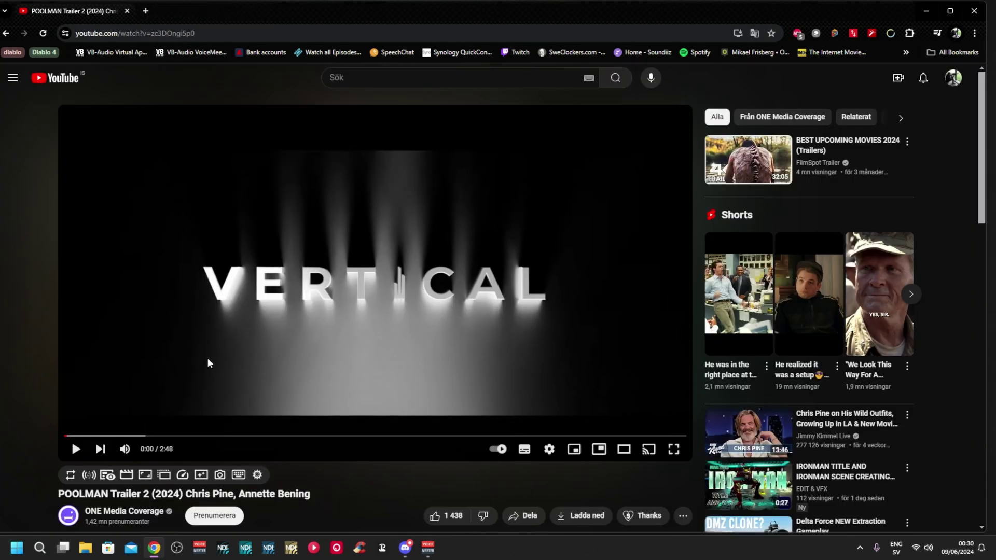
# Briefly play the POOLMAN Trailer 2 video, minimise Chrome, and bring up Windows quick settings
pyautogui.click(75, 449)
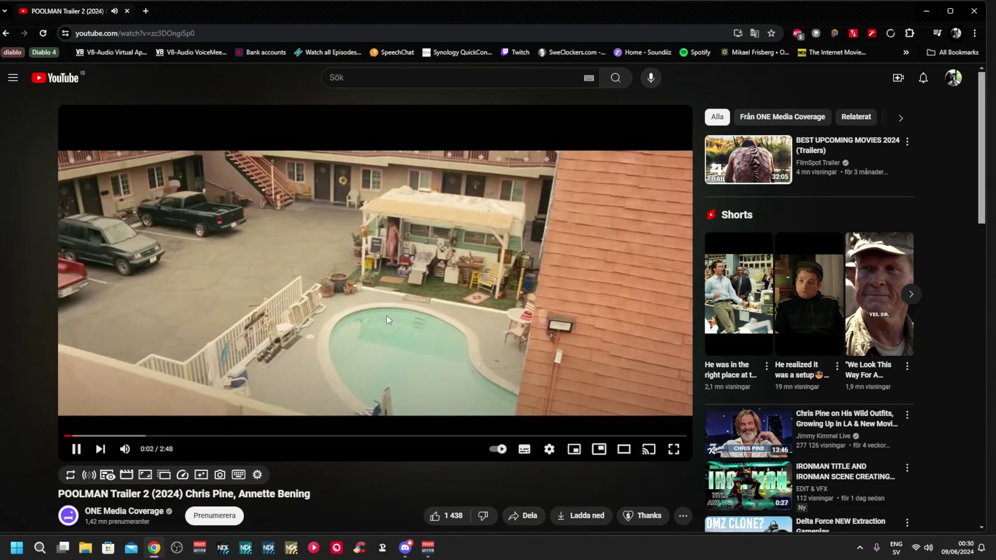
pyautogui.click(371, 296)
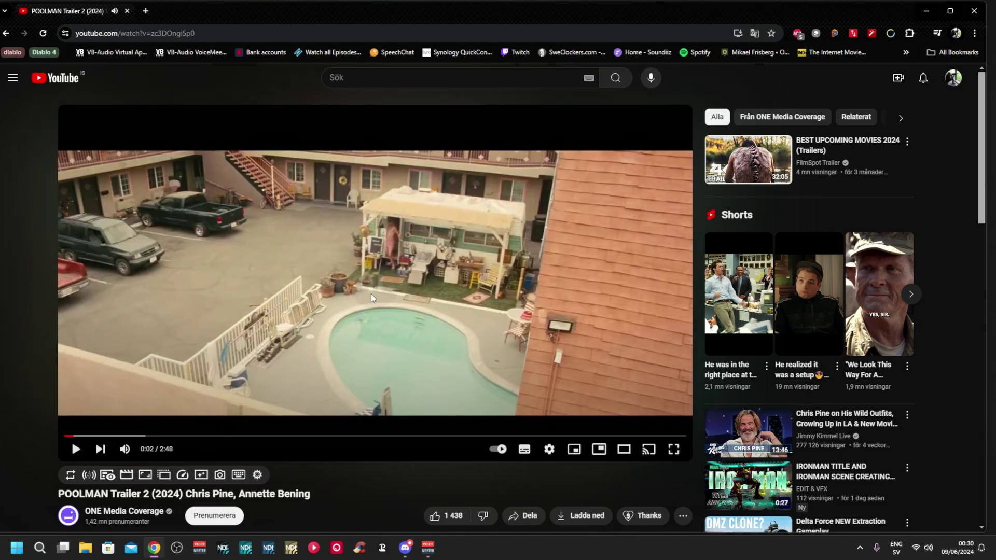
pyautogui.click(921, 14)
pyautogui.click(927, 549)
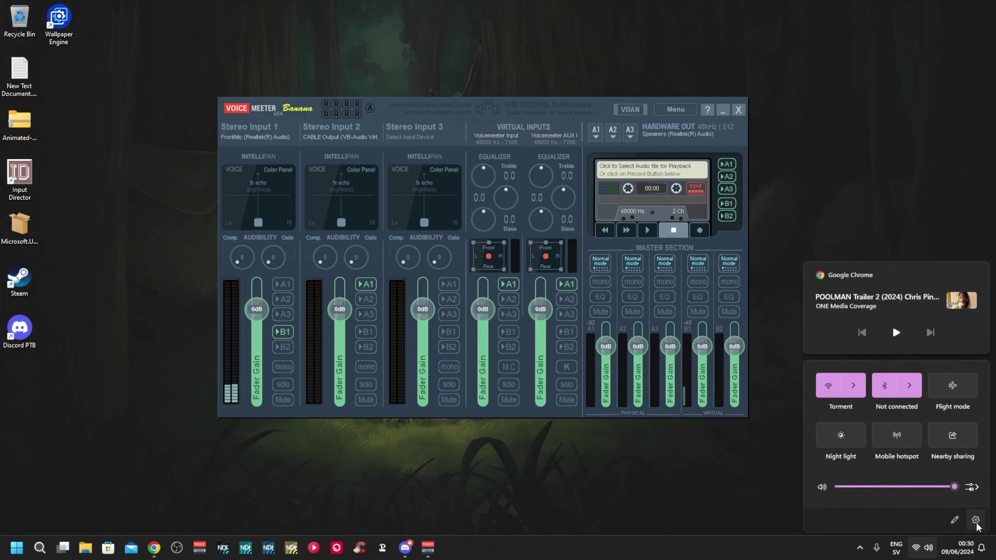
# In the Sound Volume mixer, set Google Chrome's output device to Voicemeeter AUX Input, then minimise Settings
pyautogui.click(976, 517)
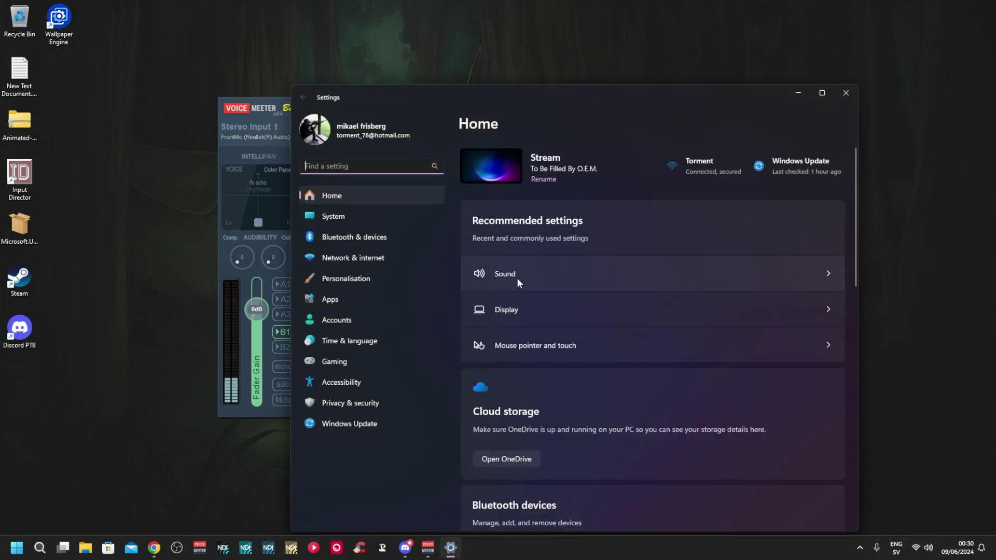
pyautogui.click(517, 278)
pyautogui.scroll(-15, 622, 254)
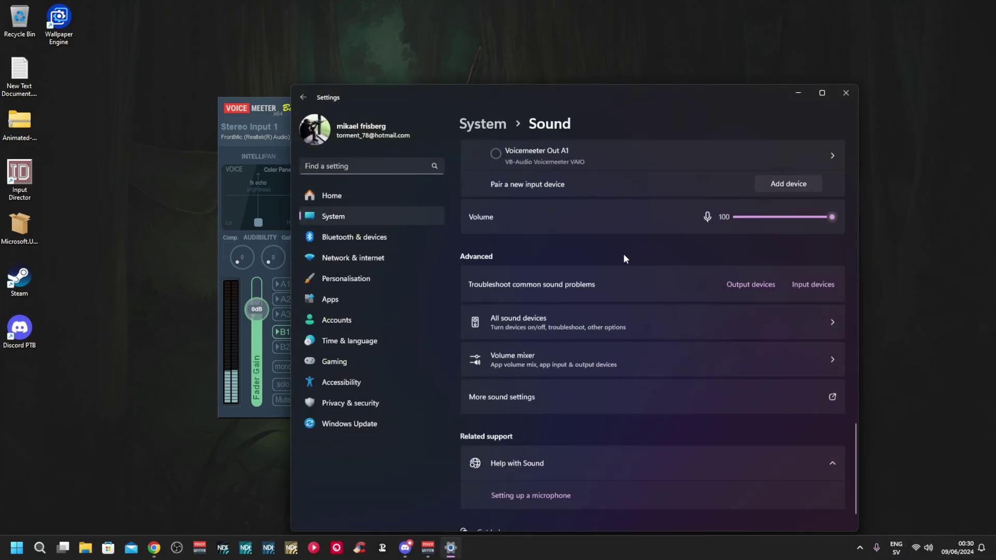
pyautogui.click(523, 331)
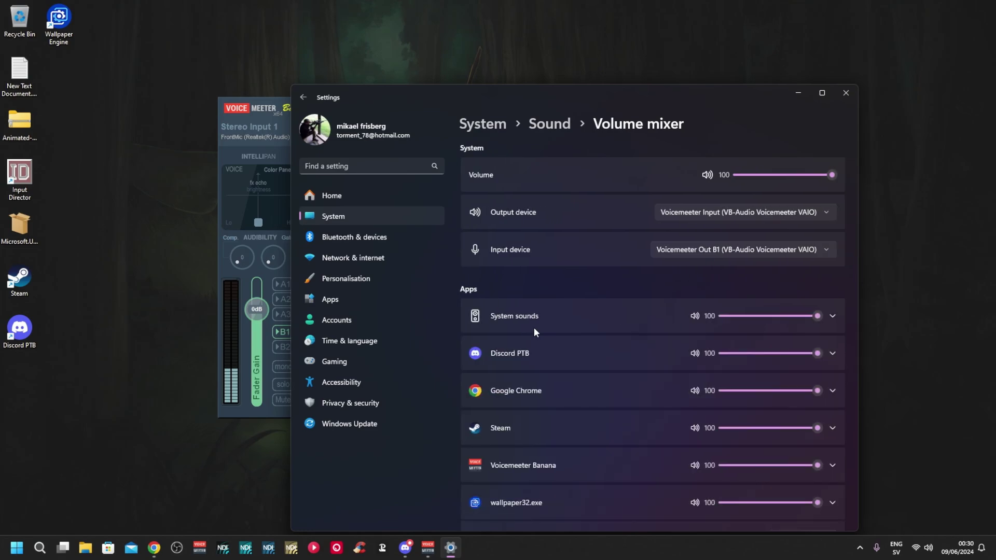
pyautogui.scroll(-2, 603, 317)
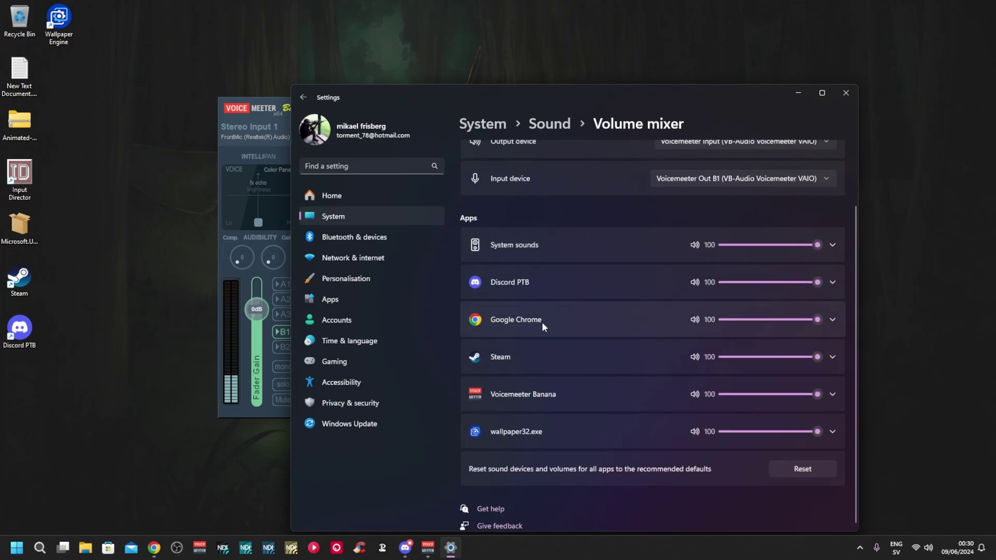
pyautogui.click(833, 319)
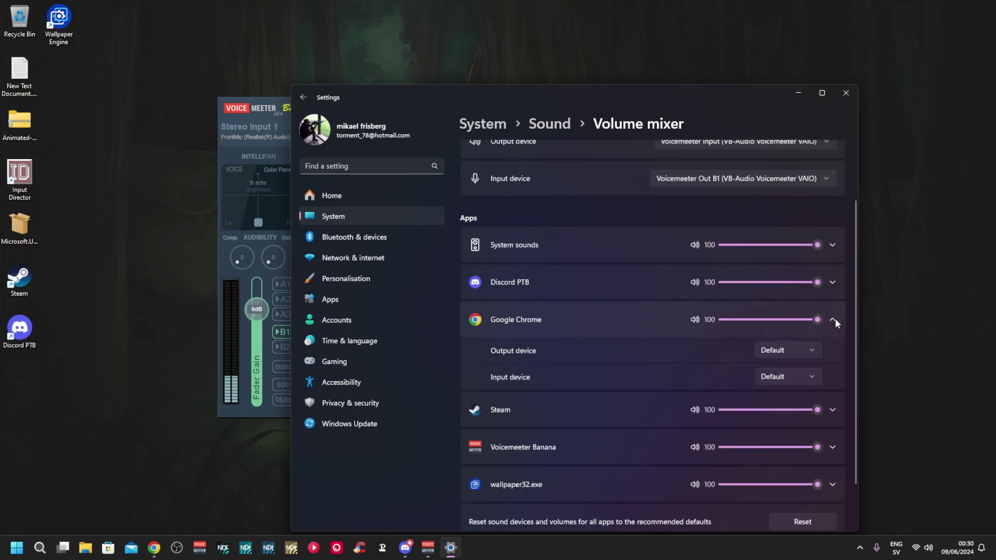
pyautogui.click(818, 349)
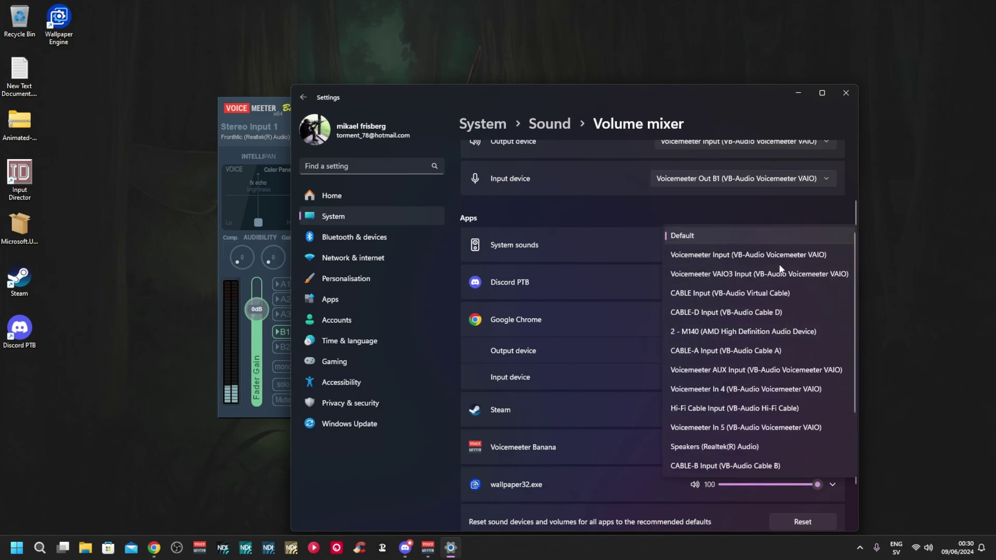
pyautogui.click(745, 369)
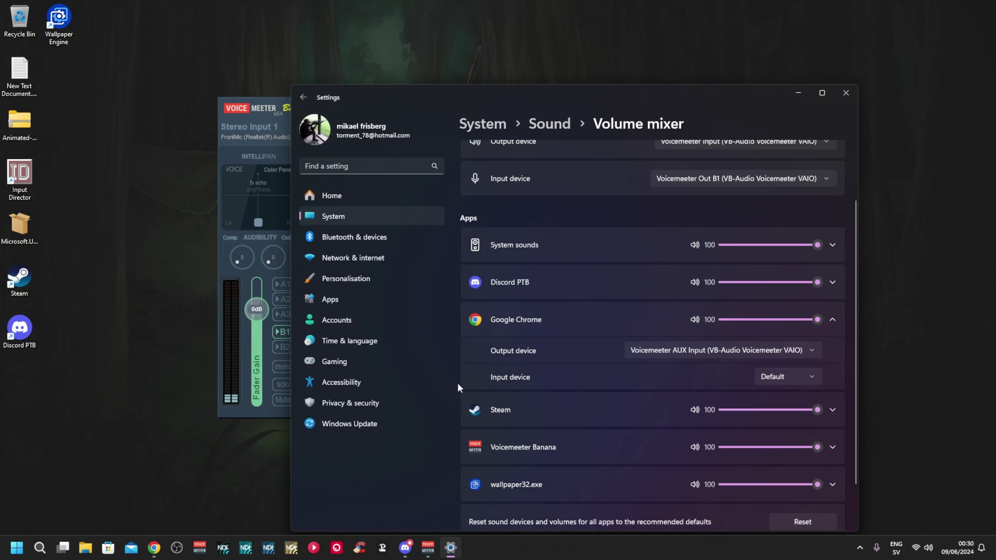
pyautogui.click(797, 93)
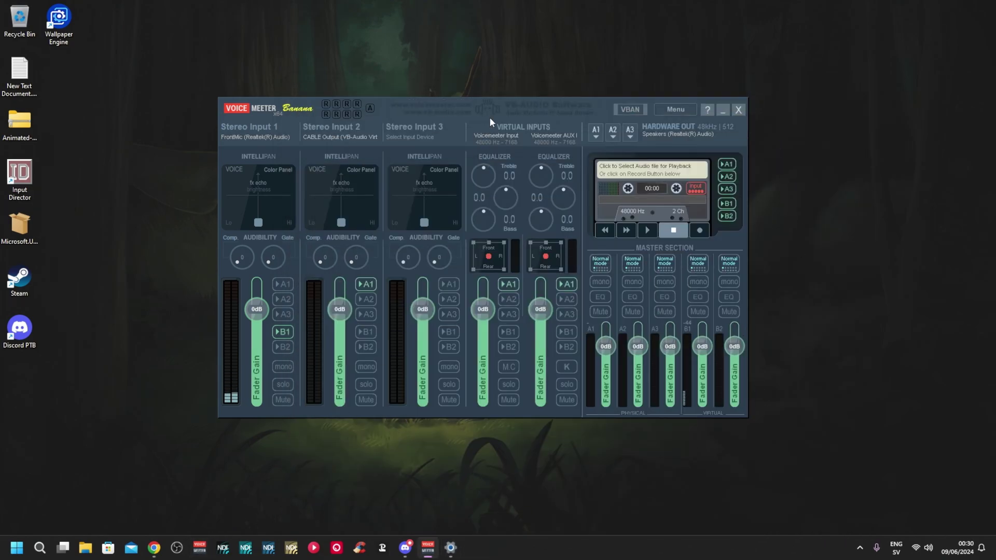
# Place Voicemeeter top-right, resume the trailer in Chrome, and move Chrome down-left beside it
pyautogui.moveTo(545, 108); pyautogui.dragTo(770, 15)
pyautogui.click(154, 547)
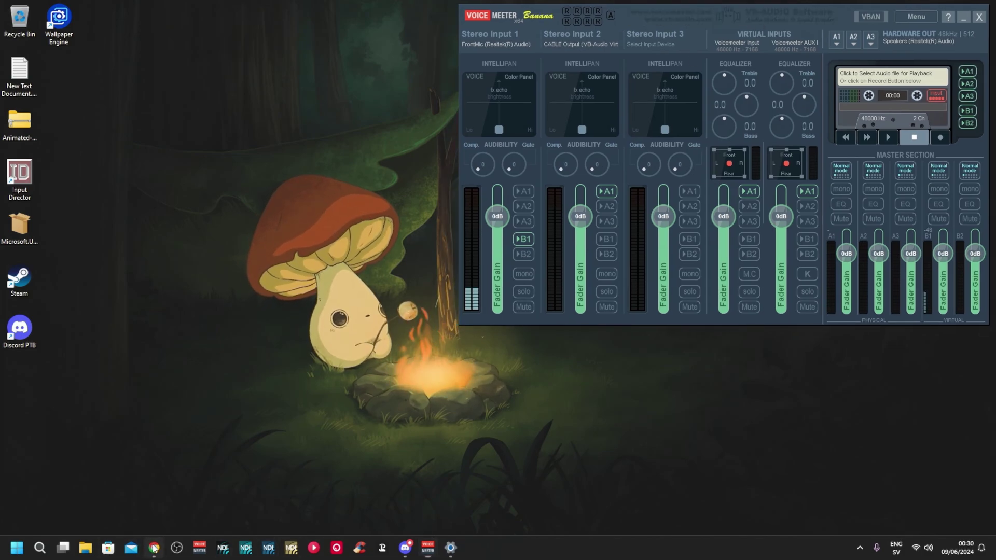
pyautogui.click(300, 262)
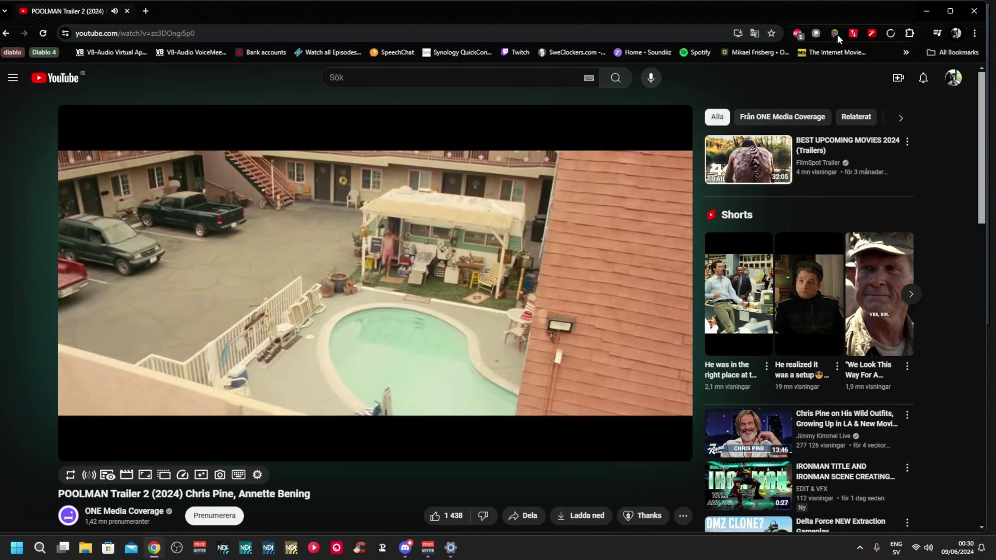
pyautogui.moveTo(898, 12); pyautogui.dragTo(256, 94)
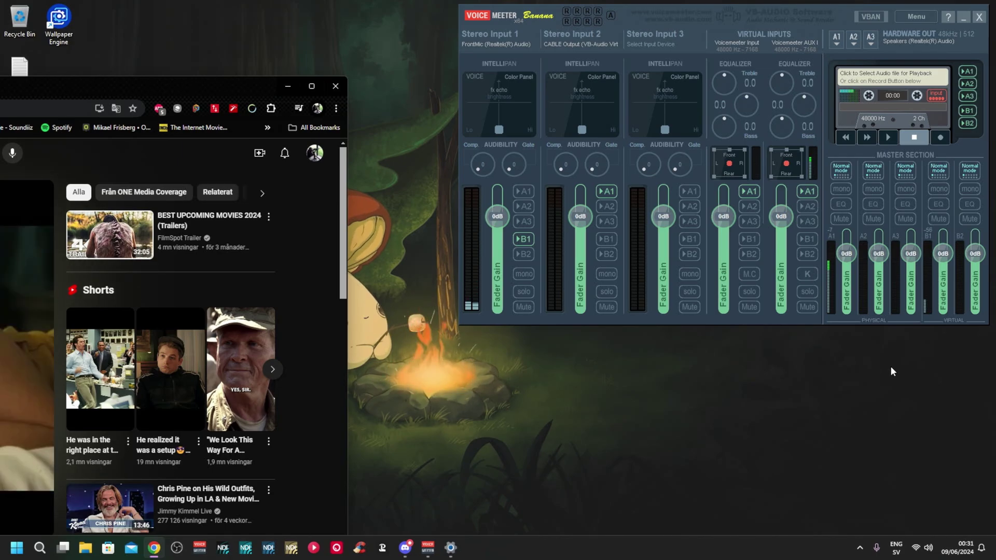
# Bring Voicemeeter in front of Chrome and move it to the middle of the screen
pyautogui.moveTo(39, 357)
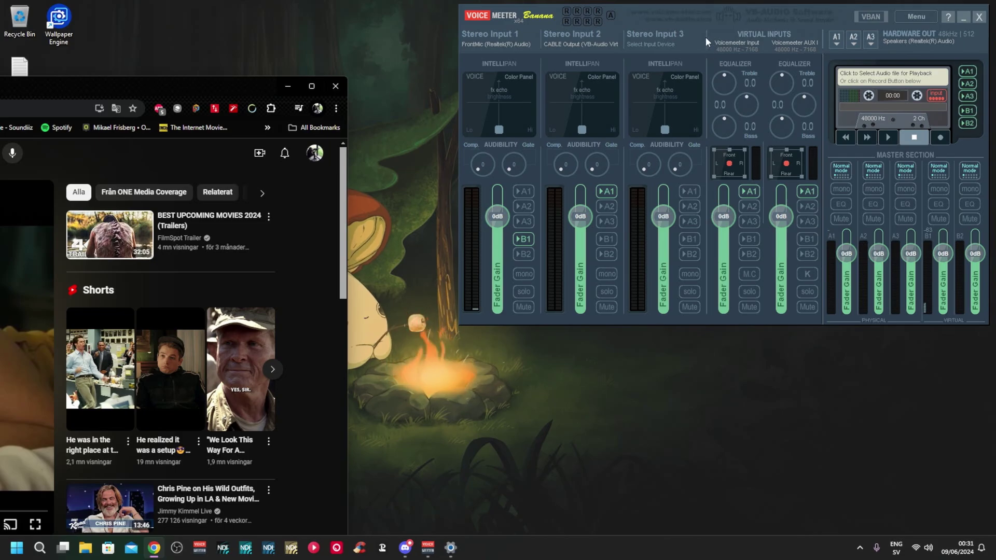
pyautogui.click(544, 79)
pyautogui.moveTo(760, 11); pyautogui.dragTo(454, 82)
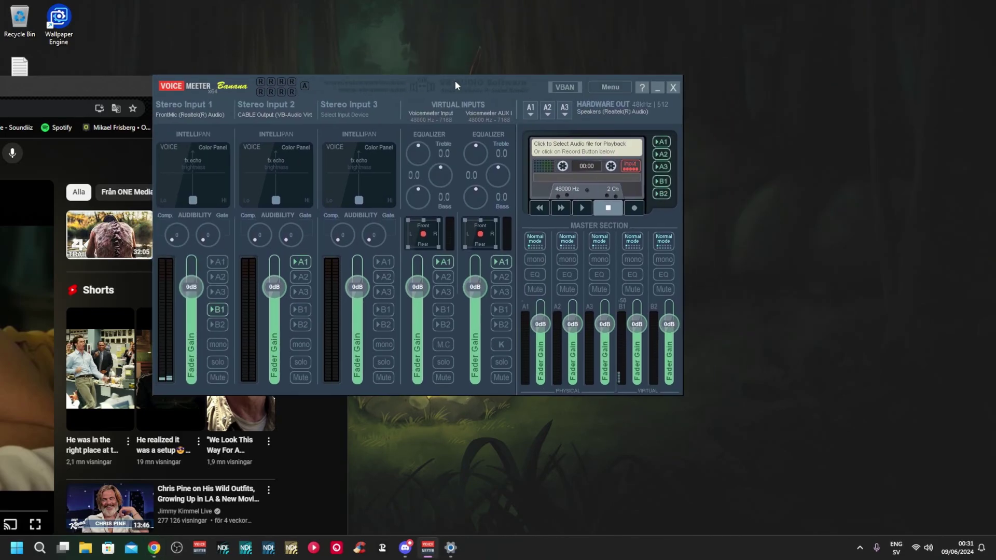